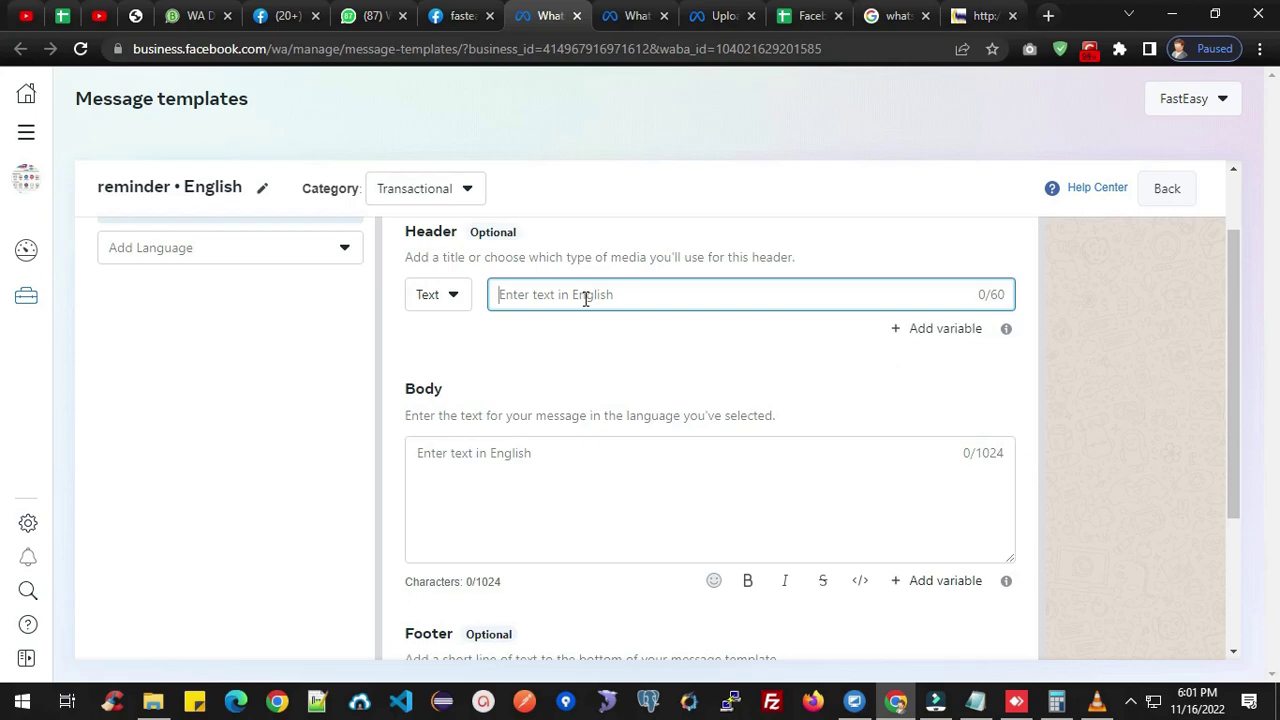
Replace the half-typed header text with 'Seat Confirmed'.
{"action": "type", "text": "t"}
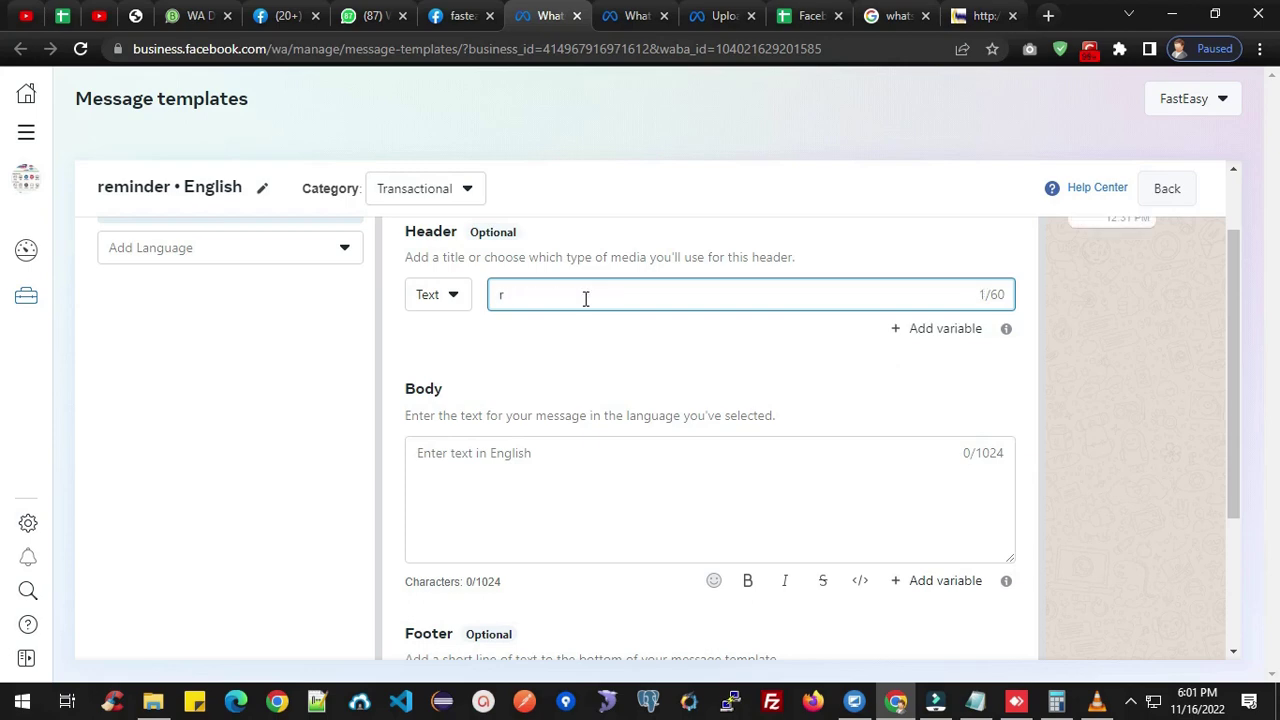
{"action": "key", "text": "BackSpace"}
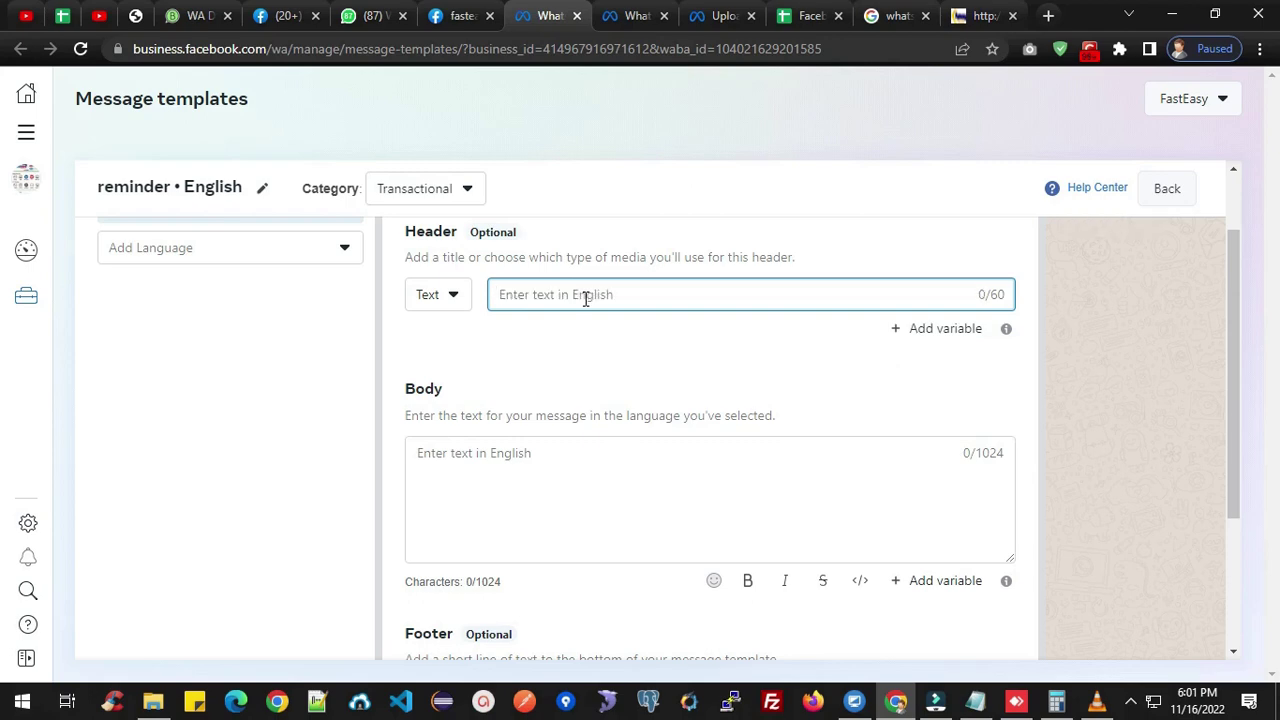
{"action": "type", "text": "Booking"}
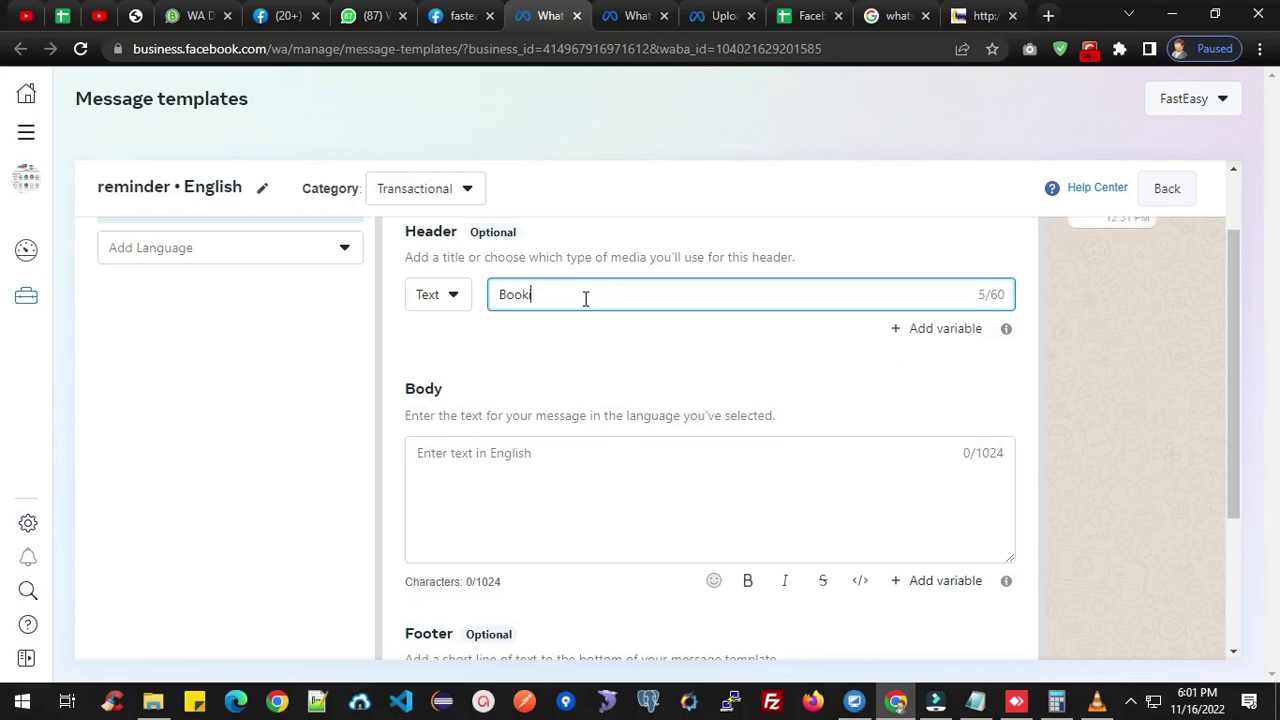
{"action": "type", "text": " Co"}
{"action": "key", "text": "BackSpace"}
{"action": "key", "text": "BackSpace"}
{"action": "key", "text": "BackSpace"}
{"action": "key", "text": "BackSpace"}
{"action": "key", "text": "BackSpace"}
{"action": "key", "text": "BackSpace"}
{"action": "key", "text": "BackSpace"}
{"action": "key", "text": "BackSpace"}
{"action": "key", "text": "BackSpace"}
{"action": "key", "text": "BackSpace"}
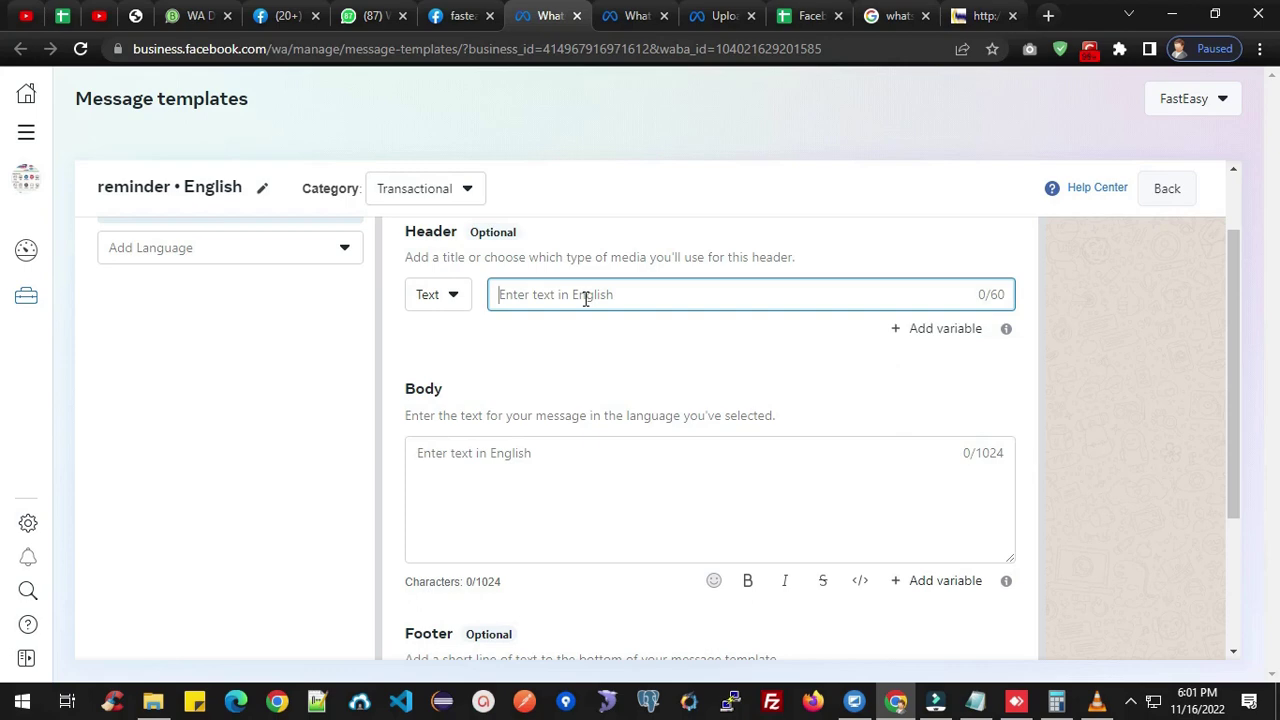
{"action": "type", "text": "Seat "}
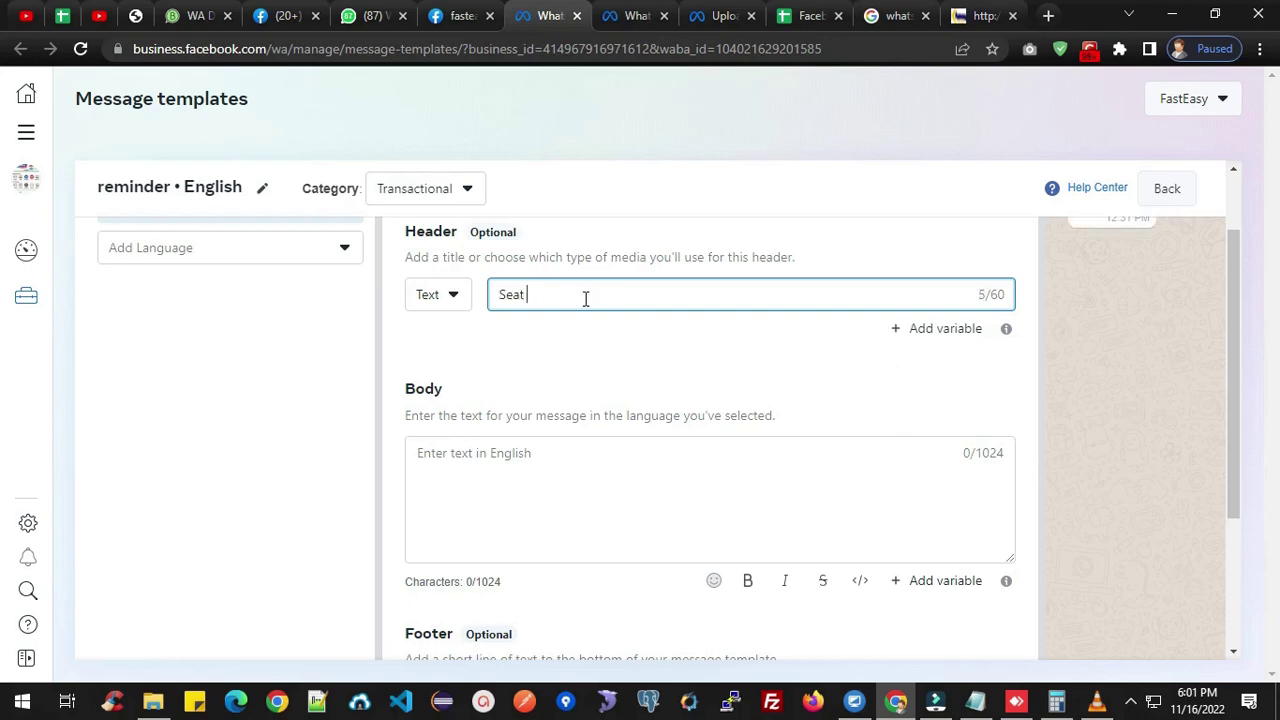
{"action": "type", "text": "Confirmed"}
{"action": "left_click", "coordinate": [554, 480]}
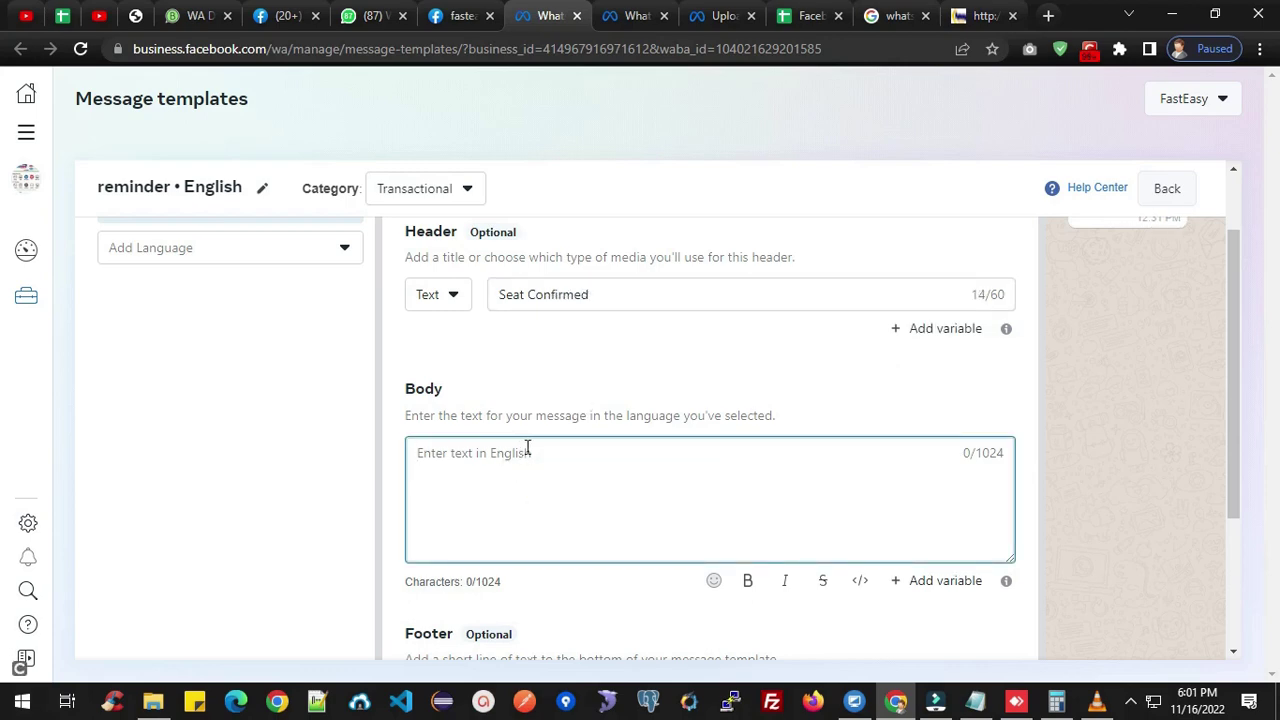
Write 'your seat number {{1}},' in the body, inserting the first variable after the text.
{"action": "scroll", "coordinate": [526, 449], "scroll_direction": "down", "scroll_amount": 2}
{"action": "scroll", "coordinate": [552, 445], "scroll_direction": "up", "scroll_amount": 1}
{"action": "scroll", "coordinate": [552, 440], "scroll_direction": "up", "scroll_amount": 1}
{"action": "scroll", "coordinate": [557, 434], "scroll_direction": "down", "scroll_amount": 1}
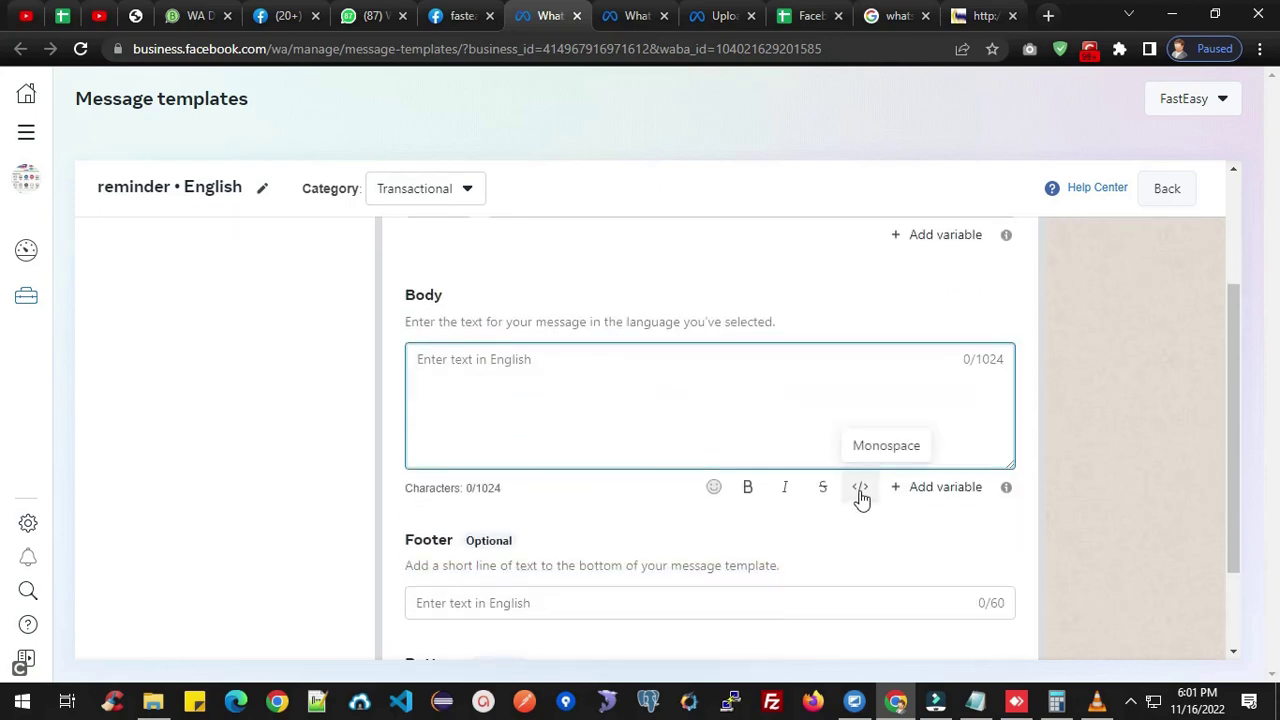
{"action": "left_click", "coordinate": [498, 366]}
{"action": "type", "text": "y"}
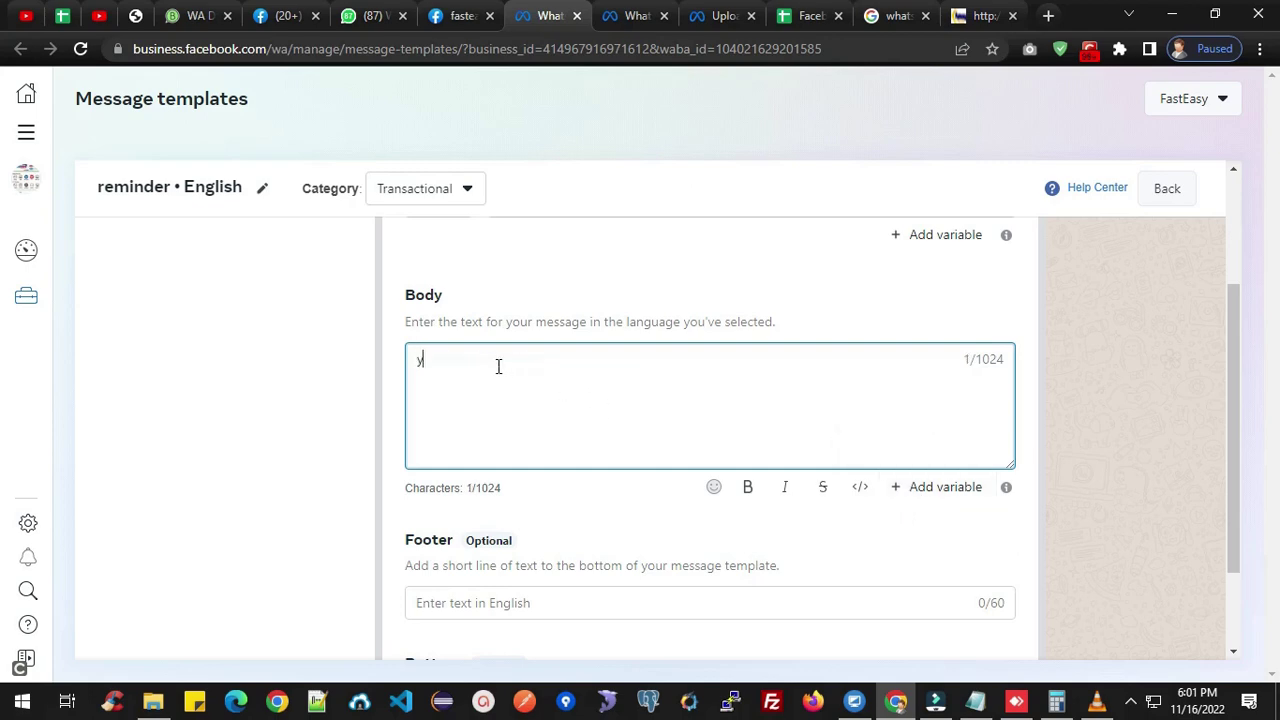
{"action": "type", "text": "our seat number"}
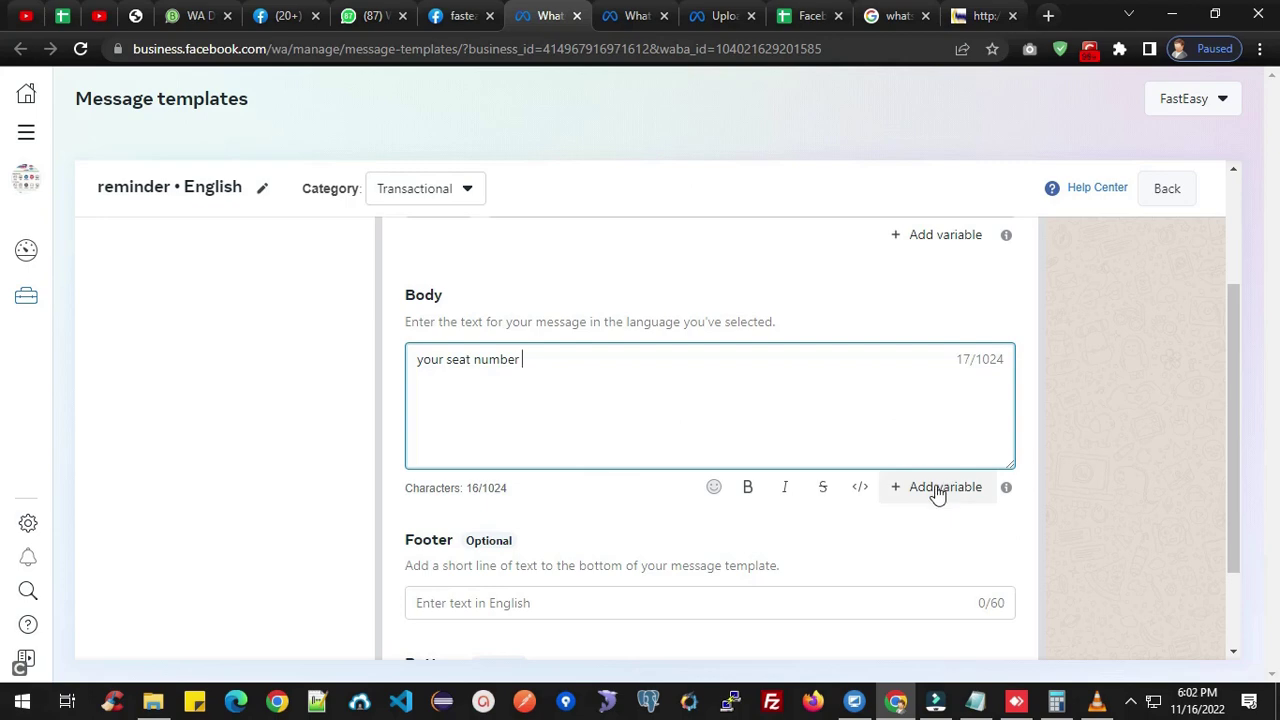
{"action": "left_click", "coordinate": [937, 489]}
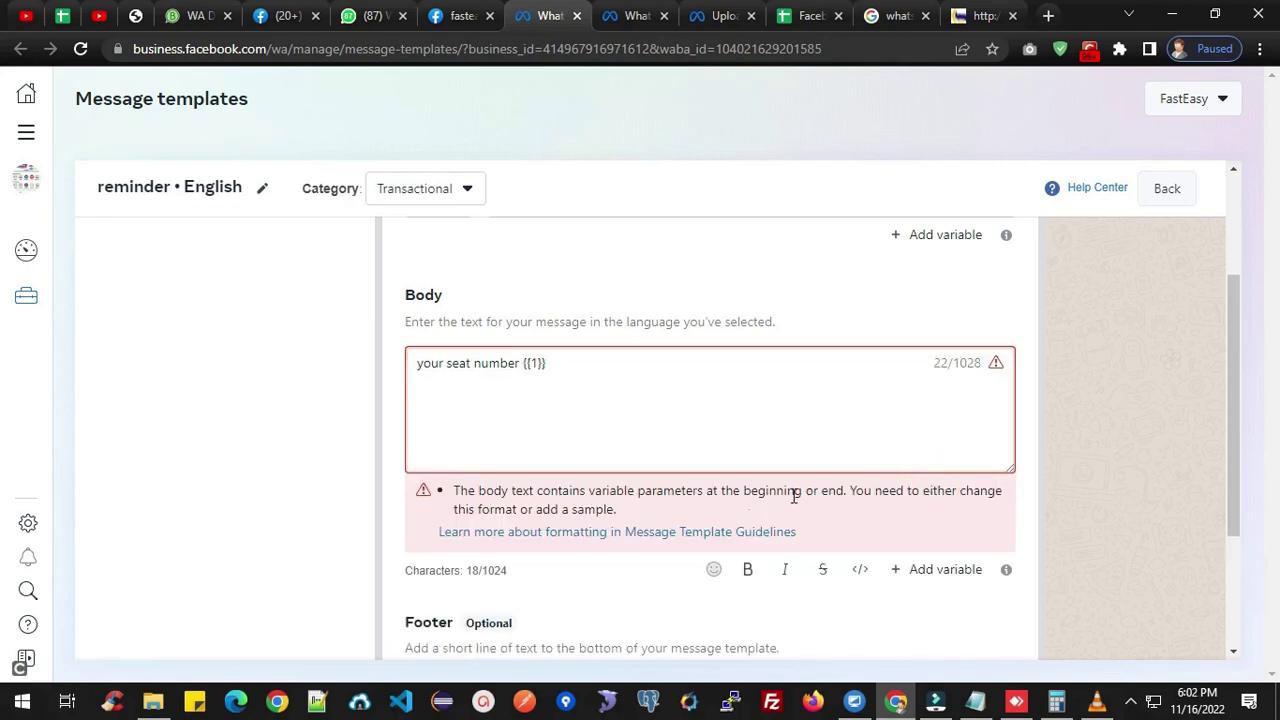
{"action": "left_click", "coordinate": [556, 367]}
{"action": "scroll", "coordinate": [672, 404], "scroll_direction": "down", "scroll_amount": 1}
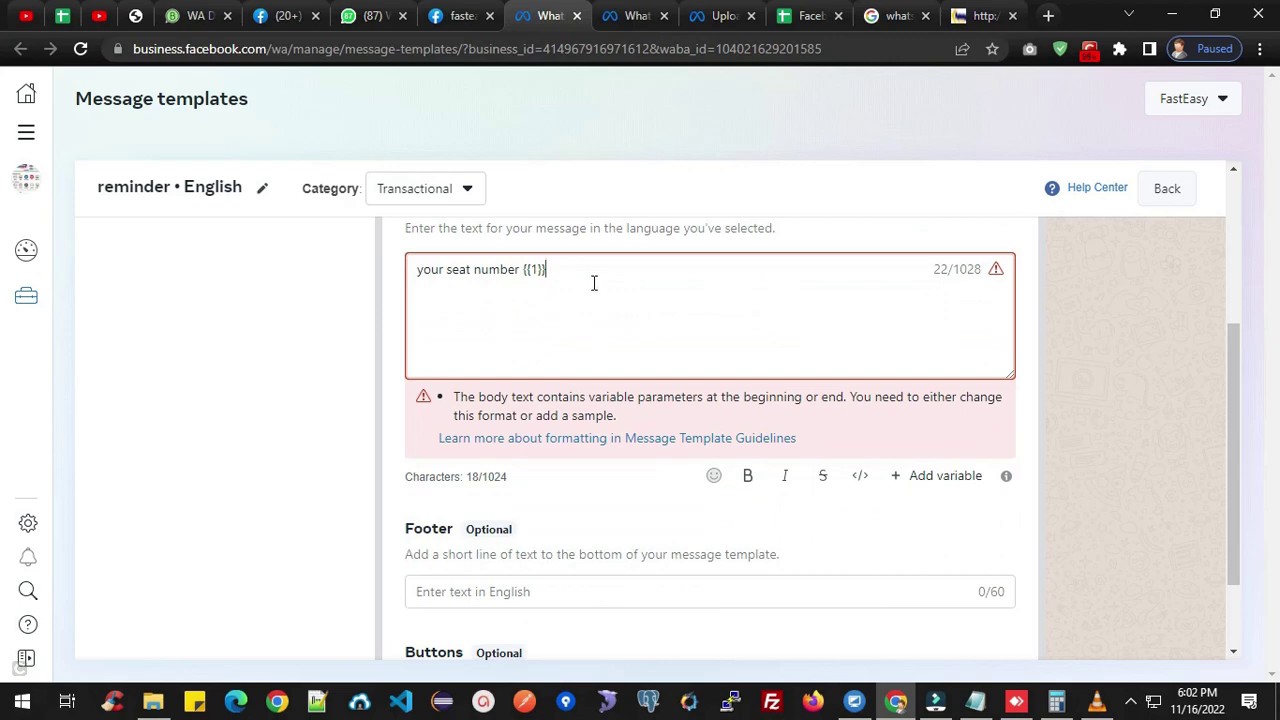
{"action": "type", "text": ","}
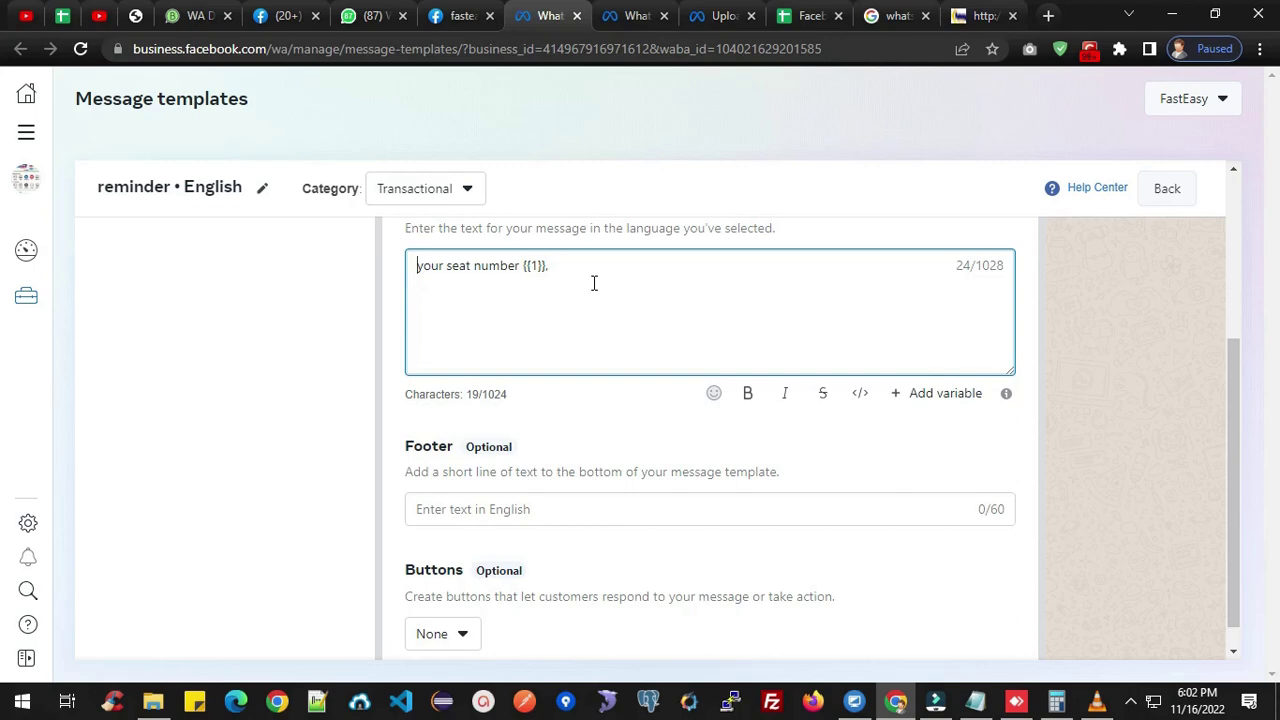
Remove the stray line and letter M from the body and append 'name :'.
{"action": "key", "text": "Return"}
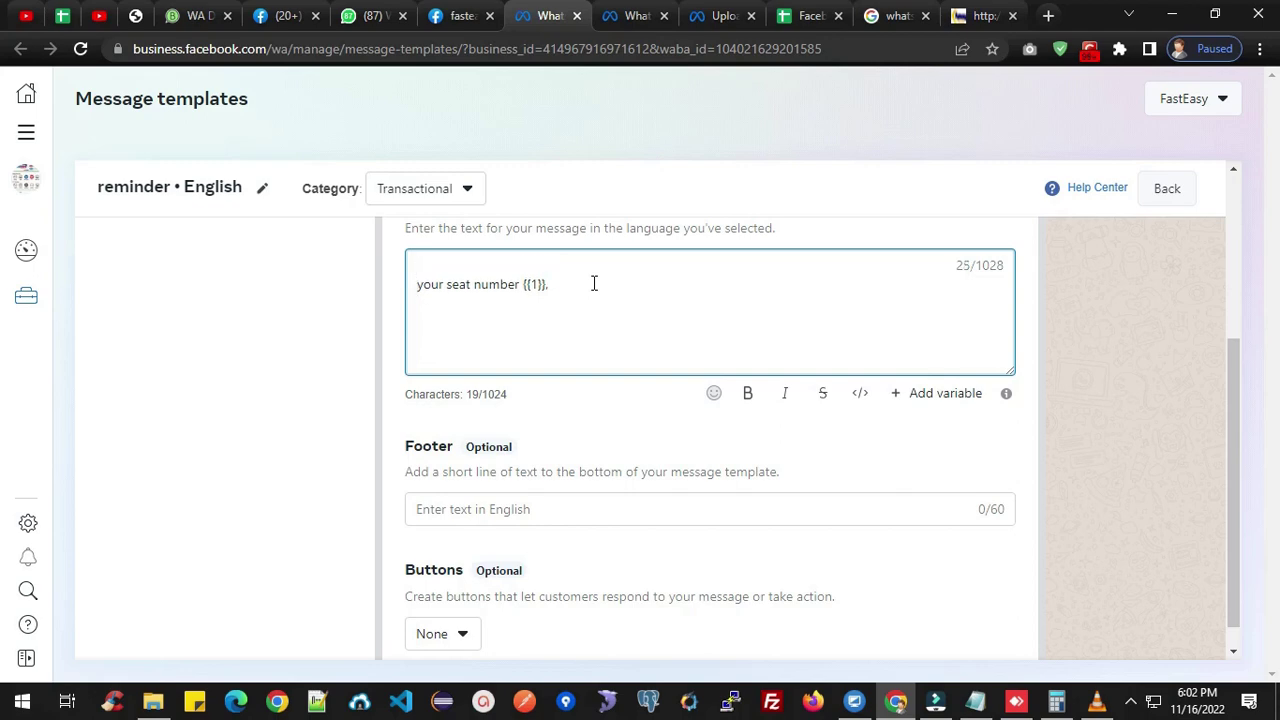
{"action": "type", "text": "M"}
{"action": "left_click", "coordinate": [436, 266]}
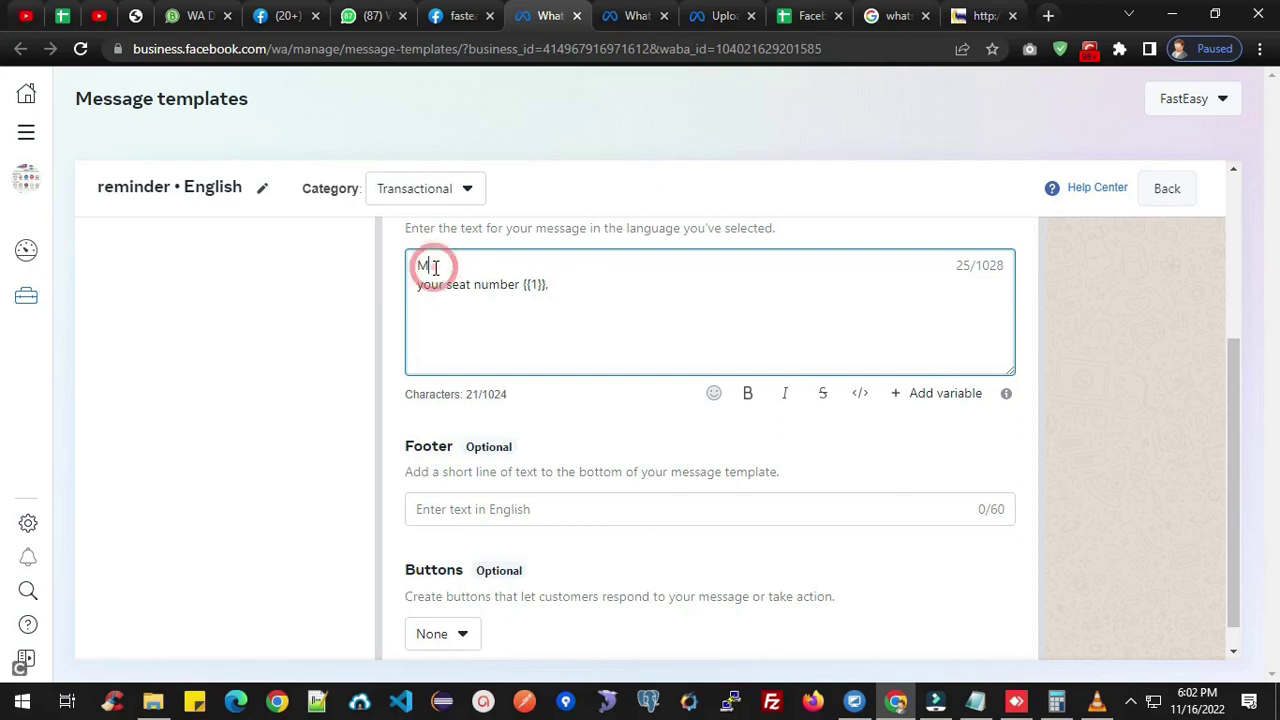
{"action": "key", "text": "Delete"}
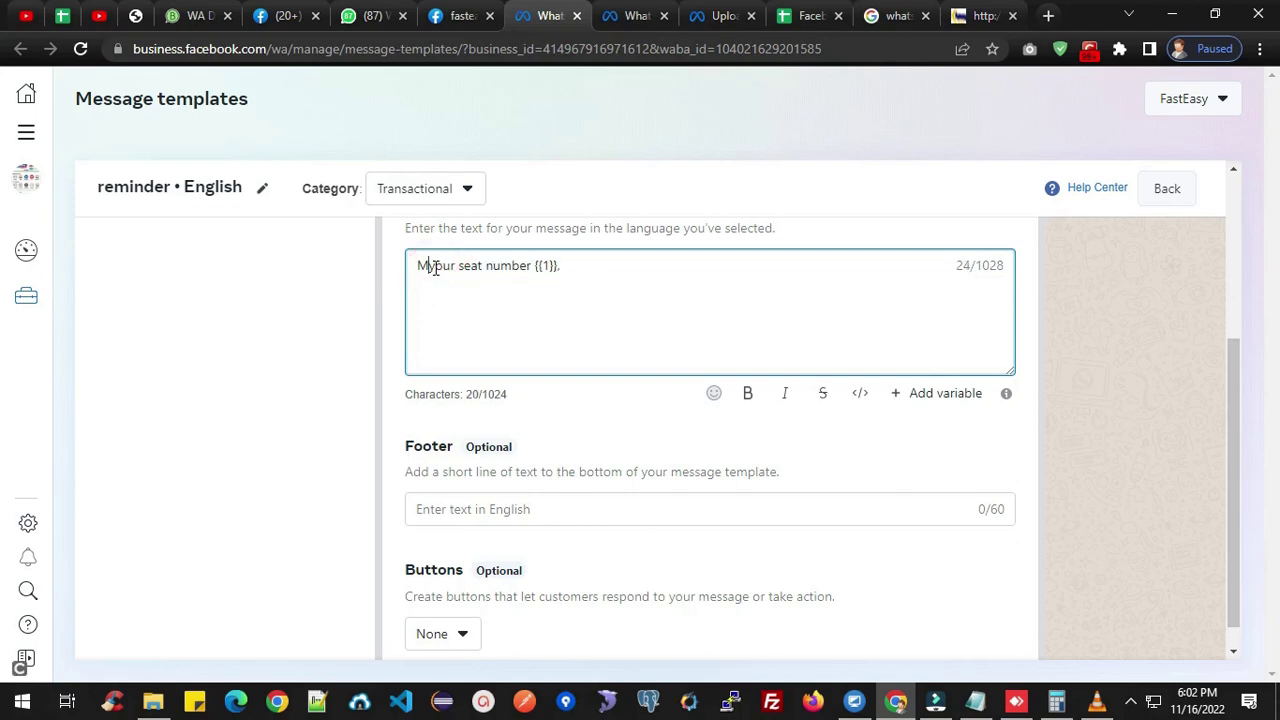
{"action": "key", "text": "BackSpace"}
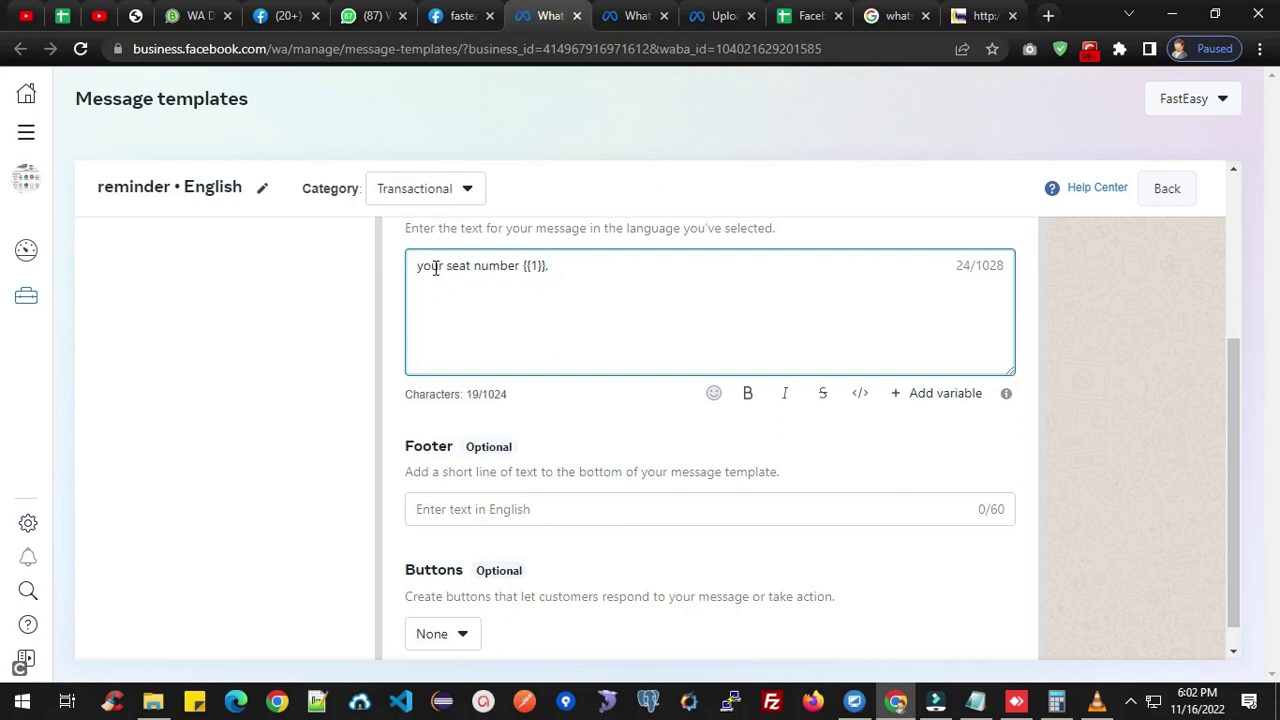
{"action": "type", "text": "name :"}
Put a colon directly after 'number' and remove the extra spaces.
{"action": "left_click", "coordinate": [520, 265]}
{"action": "key", "text": "End"}
{"action": "type", "text": ":"}
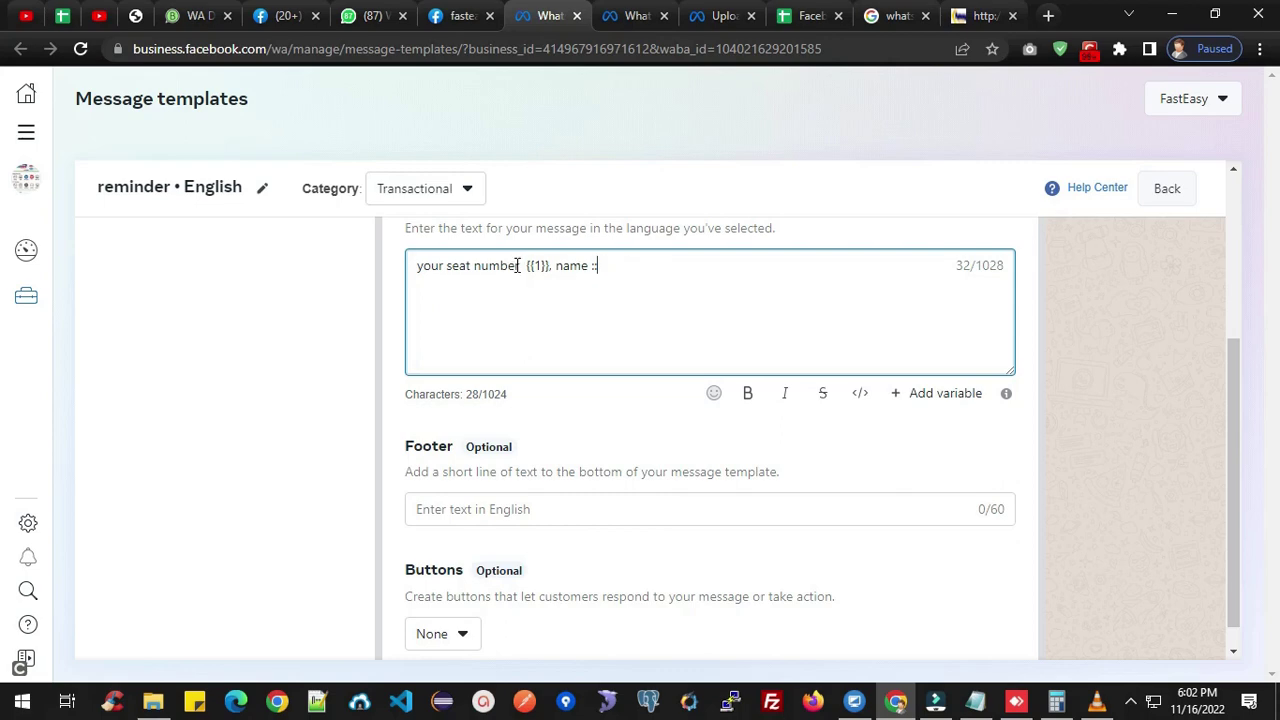
{"action": "left_click", "coordinate": [521, 265]}
{"action": "key", "text": "BackSpace"}
{"action": "key", "text": "Left"}
{"action": "type", "text": ":"}
{"action": "left_click", "coordinate": [598, 265]}
{"action": "key", "text": "BackSpace"}
Insert the second variable {{2}} after 'name :' and add ', Class :'.
{"action": "left_click", "coordinate": [928, 394]}
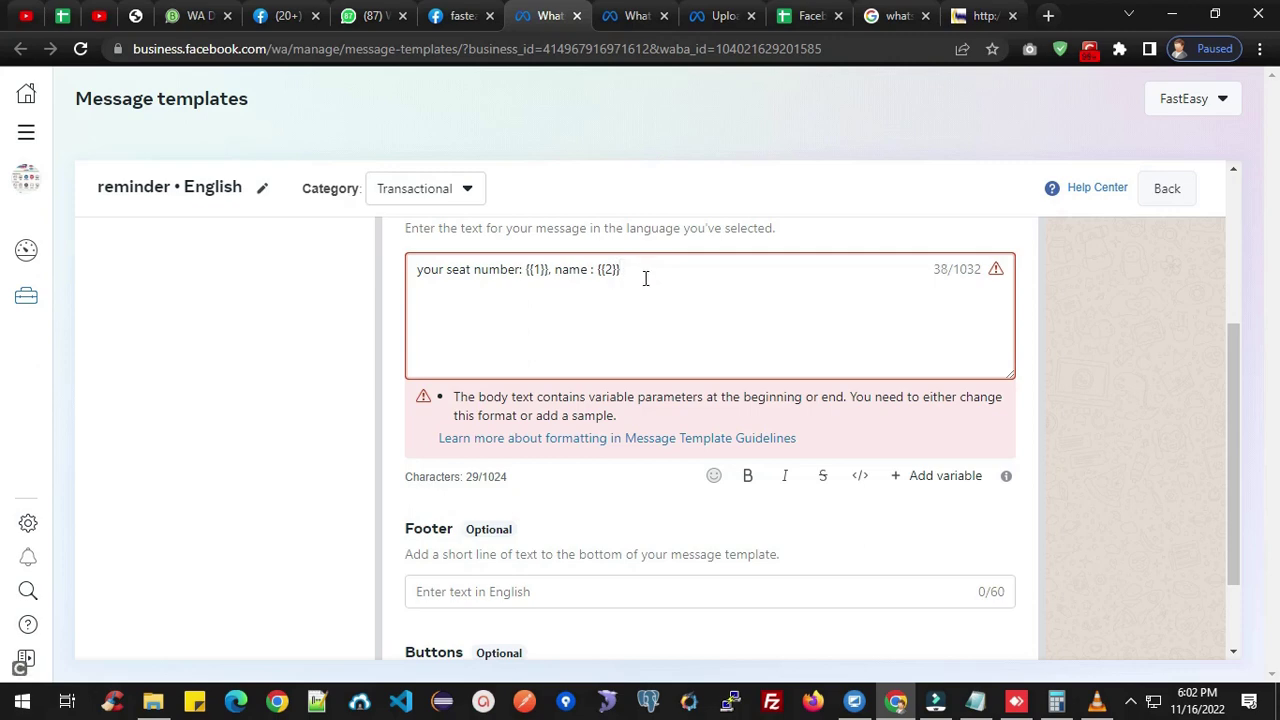
{"action": "type", "text": ","}
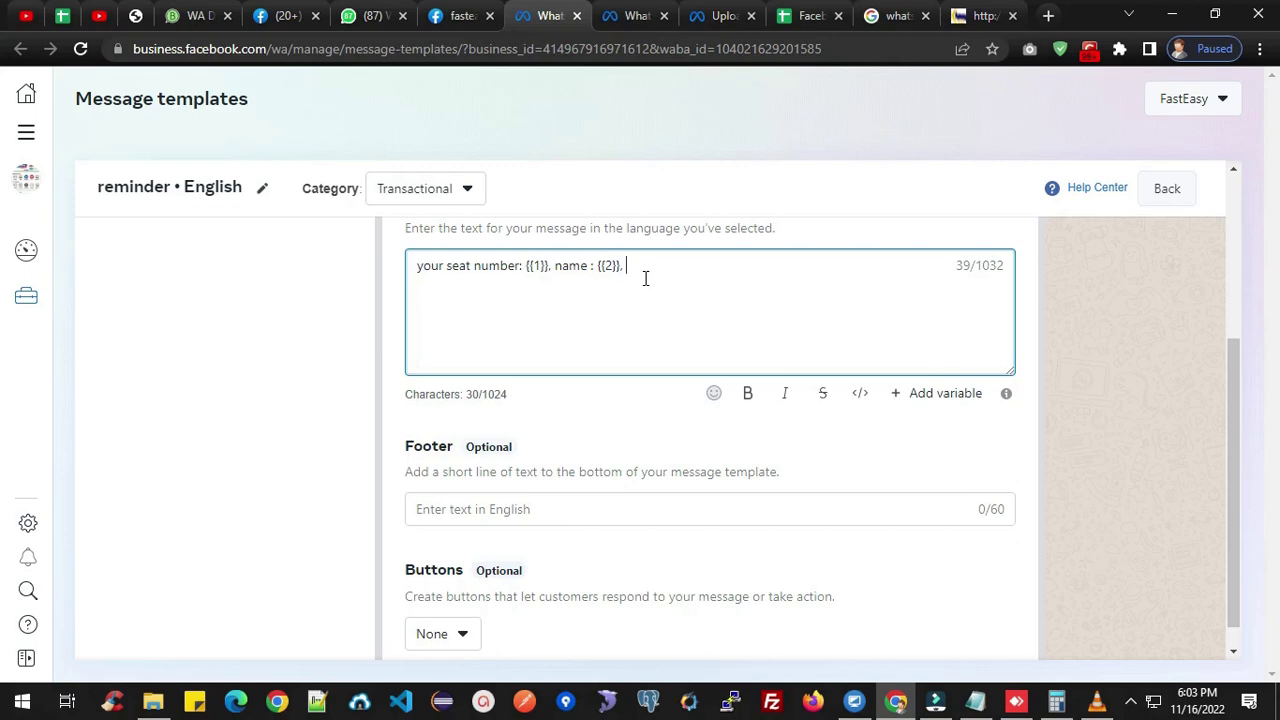
{"action": "type", "text": "Class :"}
Add the third variable {{3}} followed by 'confirmed in Mindpower event'.
{"action": "left_click", "coordinate": [924, 396]}
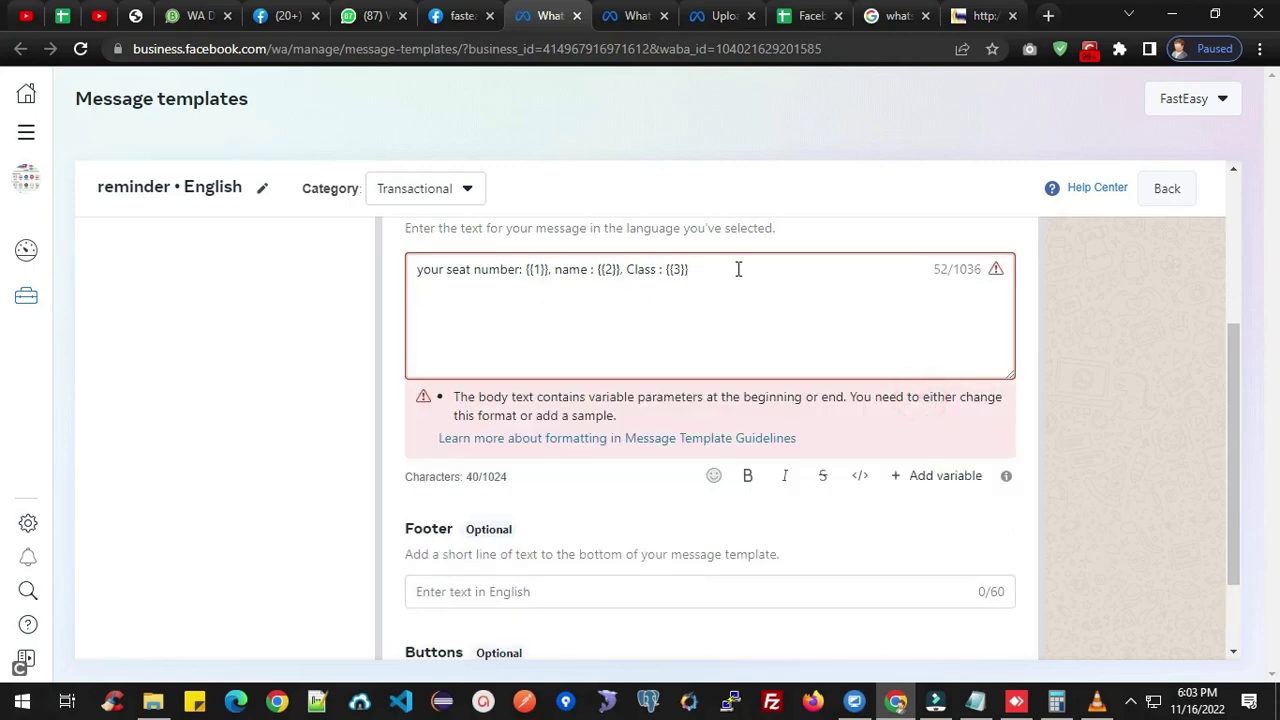
{"action": "type", "text": "conf"}
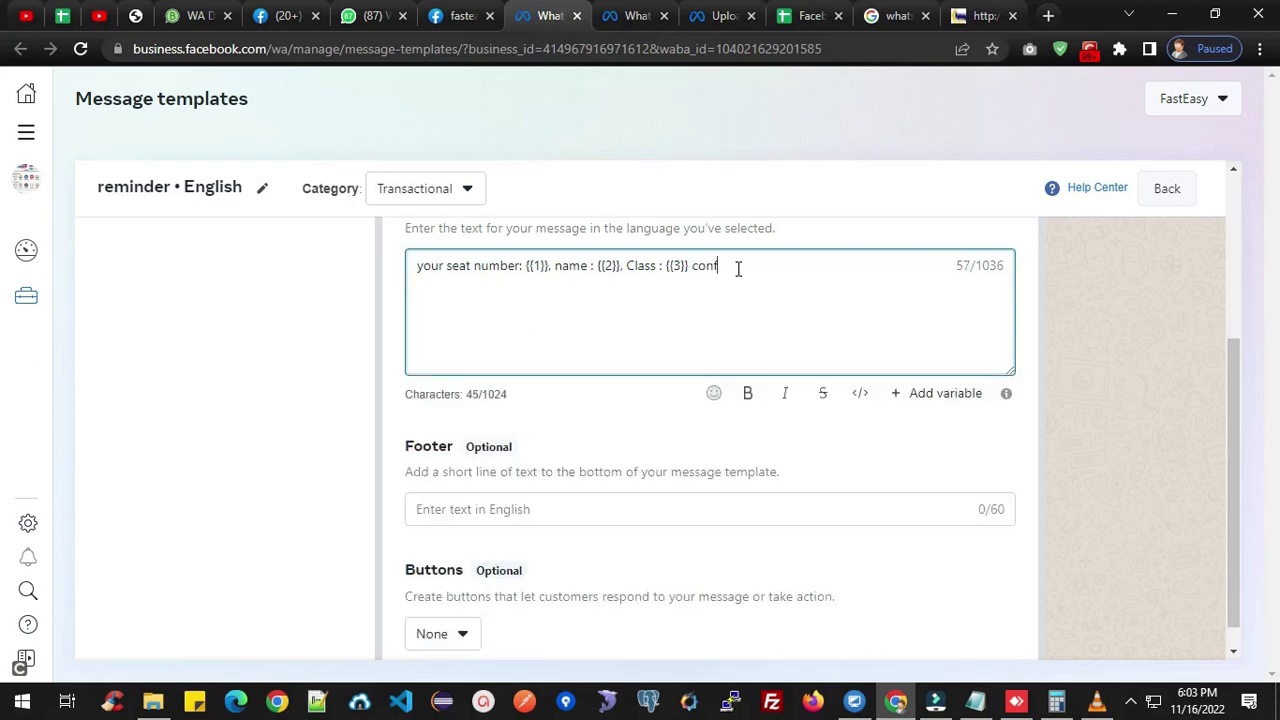
{"action": "type", "text": "irmed"}
{"action": "type", "text": "in"}
{"action": "type", "text": "Min"}
{"action": "type", "text": "dpao"}
{"action": "key", "text": "BackSpace"}
{"action": "key", "text": "BackSpace"}
{"action": "type", "text": "ower "}
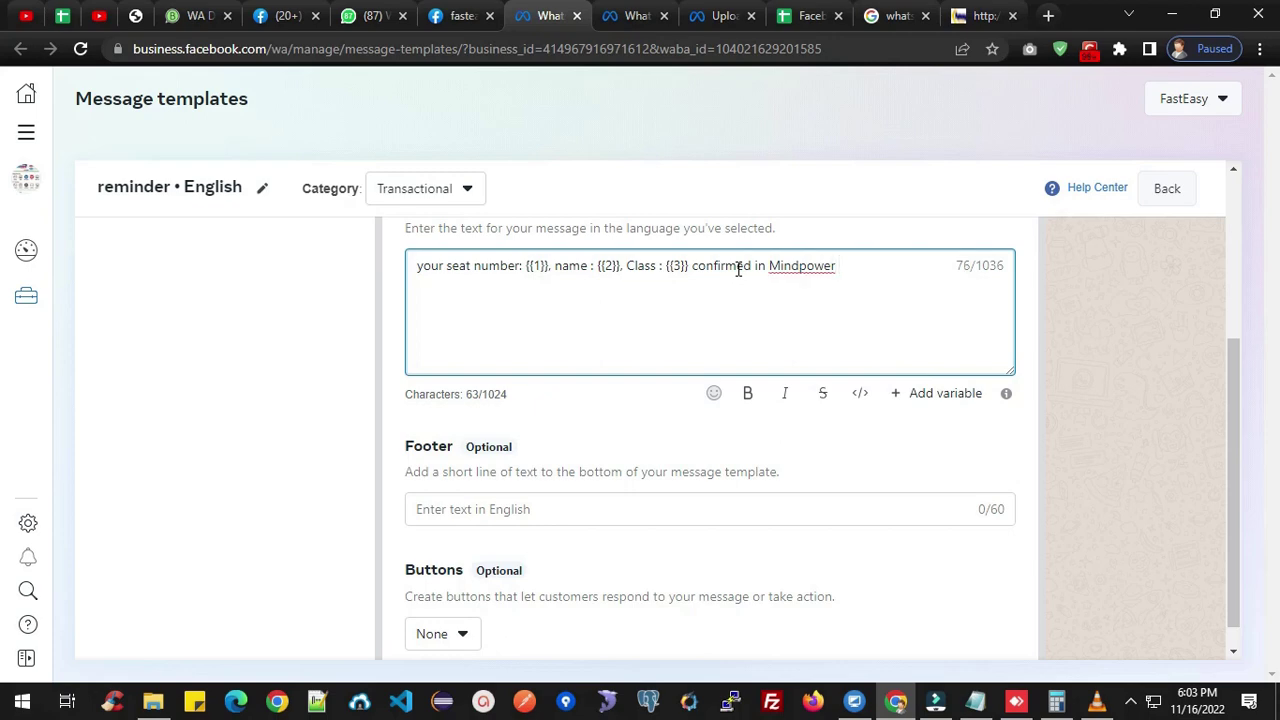
{"action": "type", "text": "event"}
Correct 'Mindpower' to 'Mind power' via the spelling suggestion and end with a period.
{"action": "right_click", "coordinate": [810, 277]}
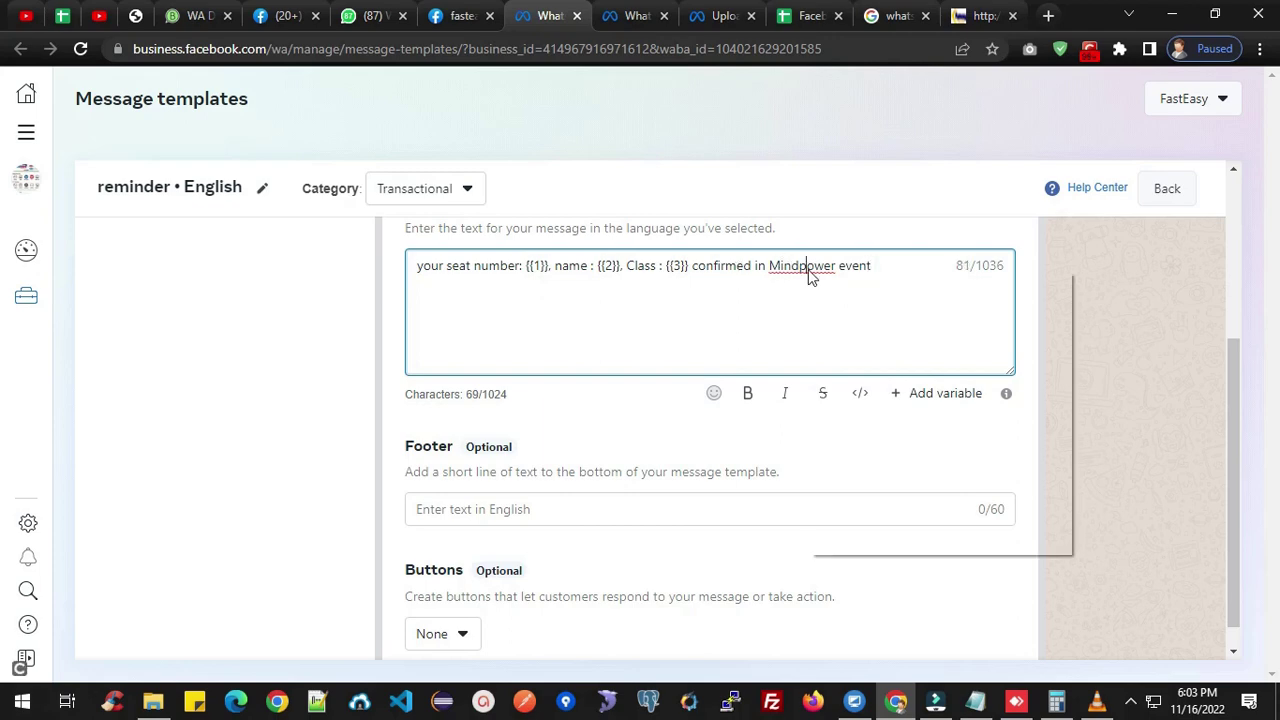
{"action": "left_click", "coordinate": [853, 285]}
{"action": "left_click", "coordinate": [890, 262]}
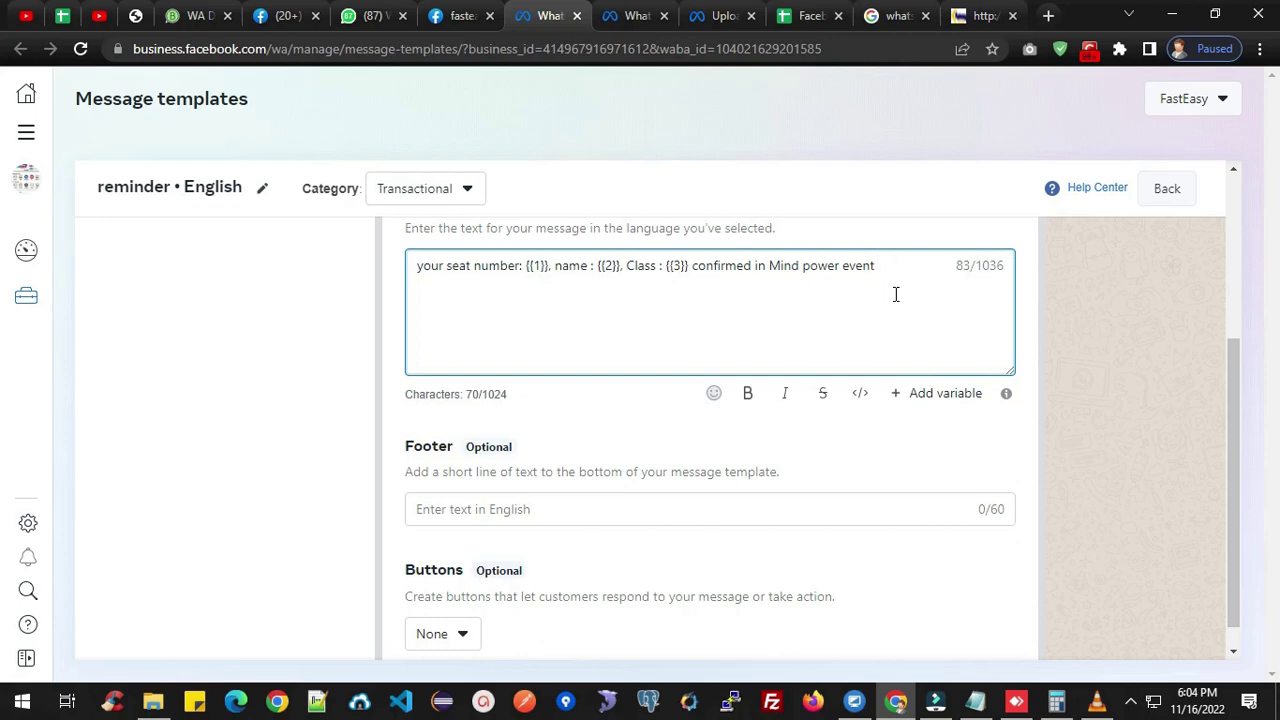
{"action": "type", "text": "."}
{"action": "left_click", "coordinate": [599, 497]}
Enter the footer 'XYZ Mind power team', capitalising the M in Mind.
{"action": "left_click", "coordinate": [599, 505]}
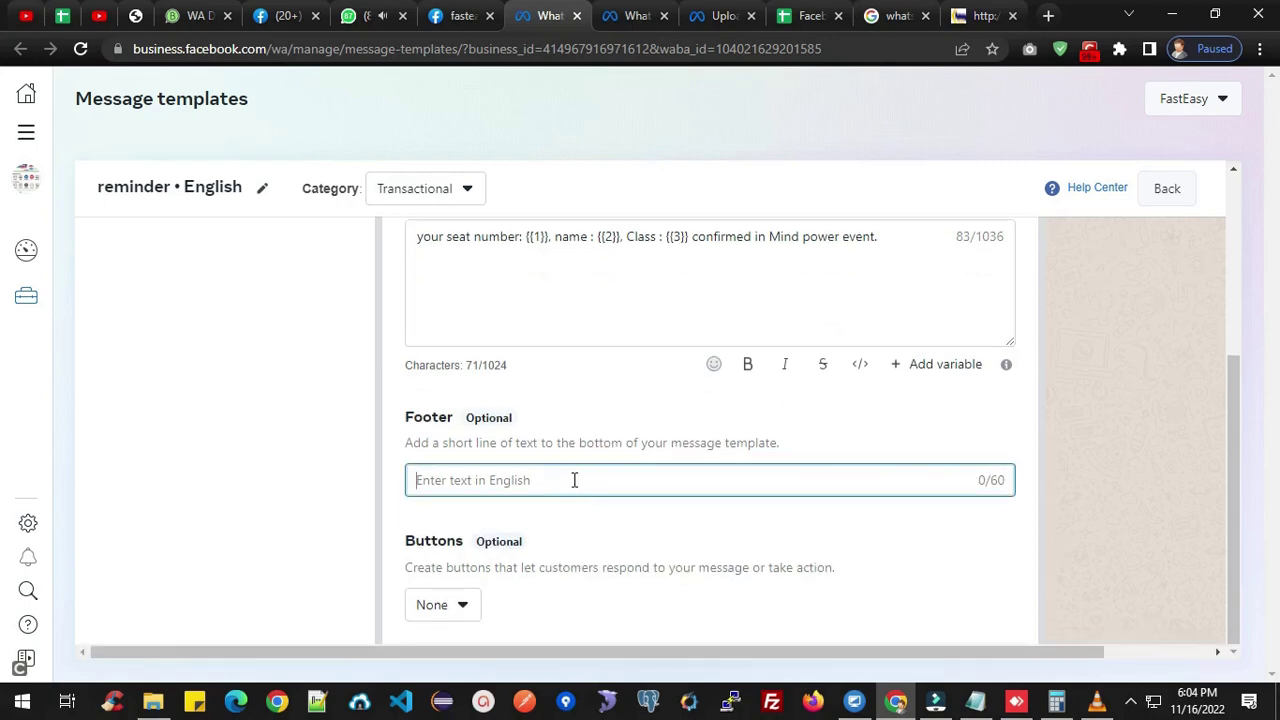
{"action": "left_click", "coordinate": [576, 477]}
{"action": "type", "text": "en"}
{"action": "key", "text": "BackSpace"}
{"action": "key", "text": "BackSpace"}
{"action": "type", "text": "XY"}
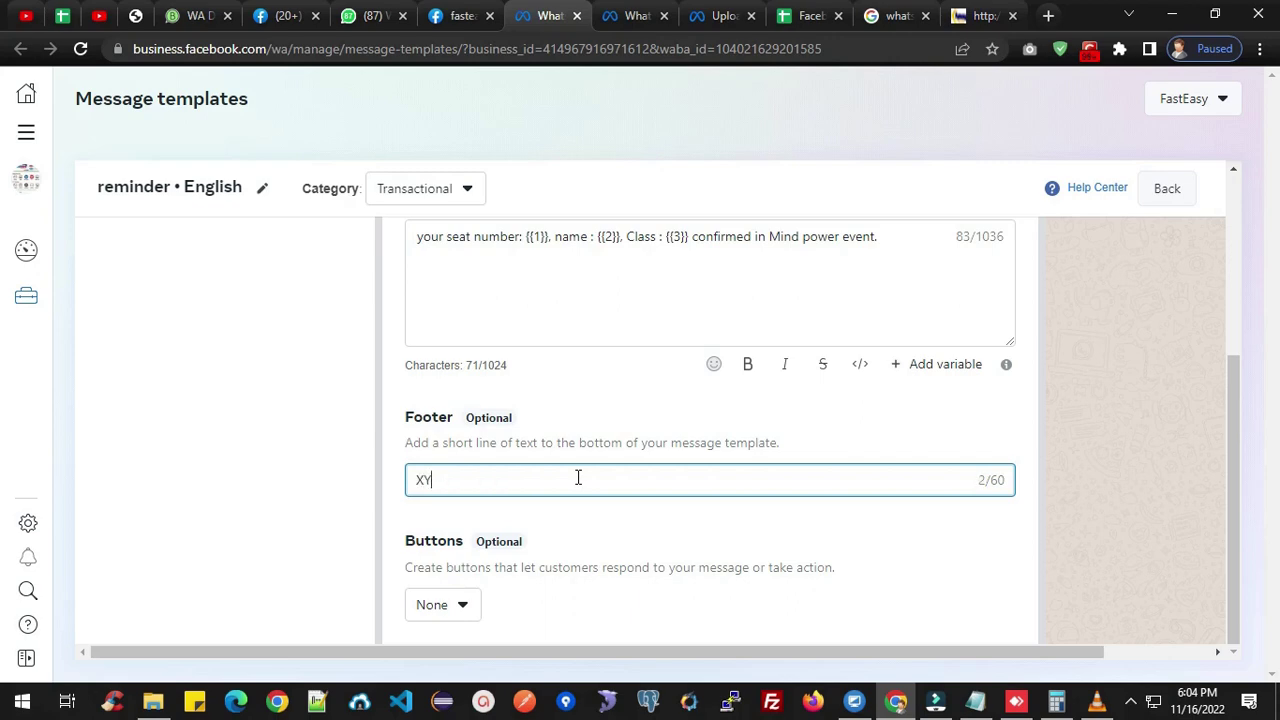
{"action": "type", "text": "Z mindpower team"}
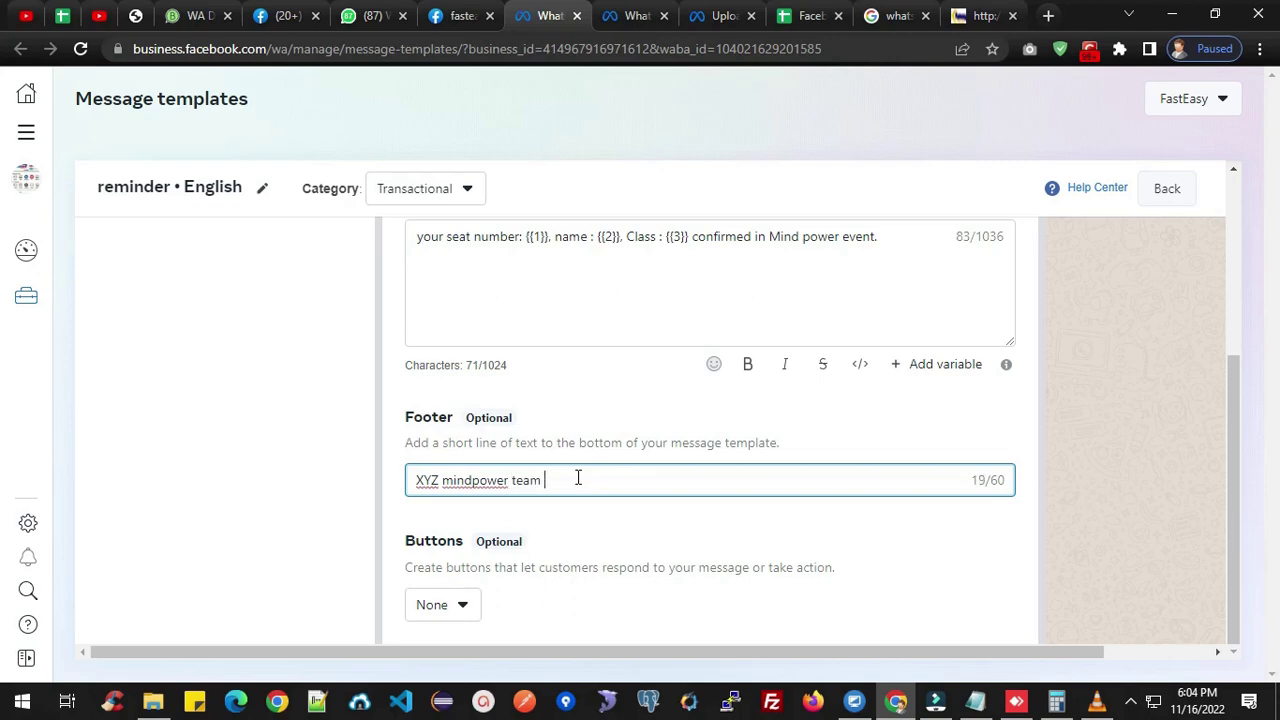
{"action": "left_click", "coordinate": [449, 480]}
{"action": "key", "text": "BackSpace"}
{"action": "type", "text": "M"}
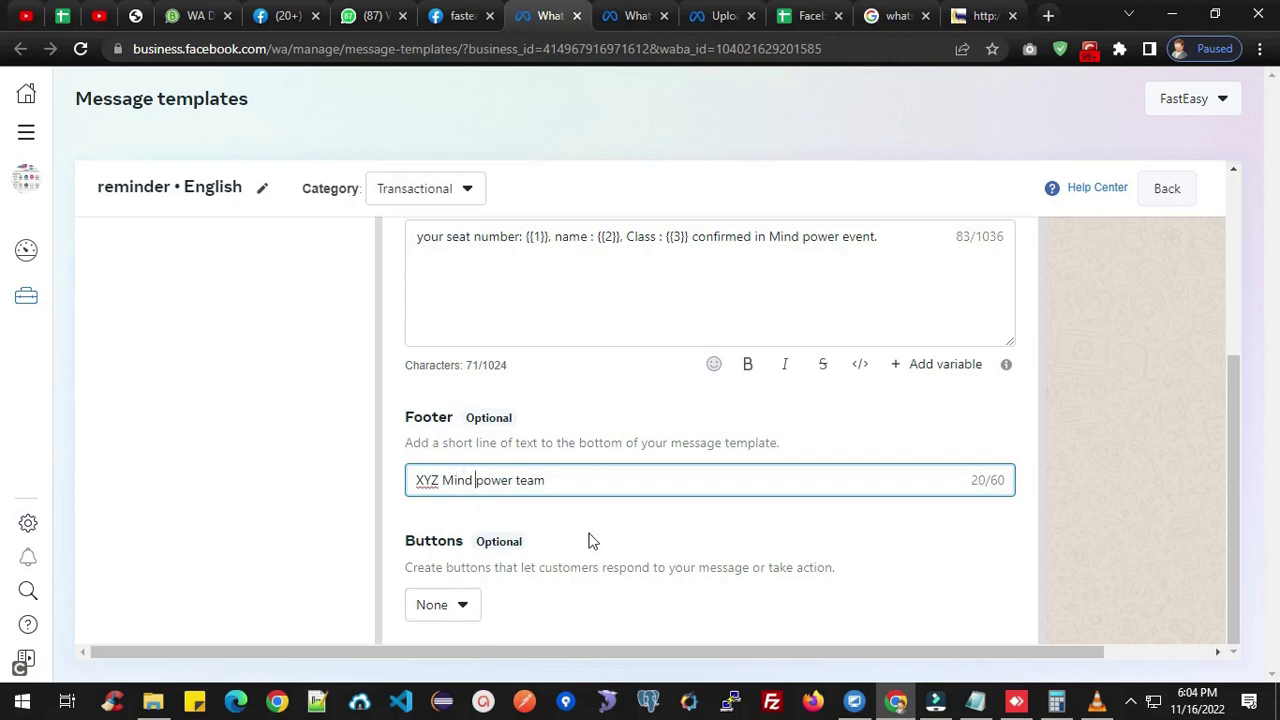
{"action": "left_click", "coordinate": [465, 603]}
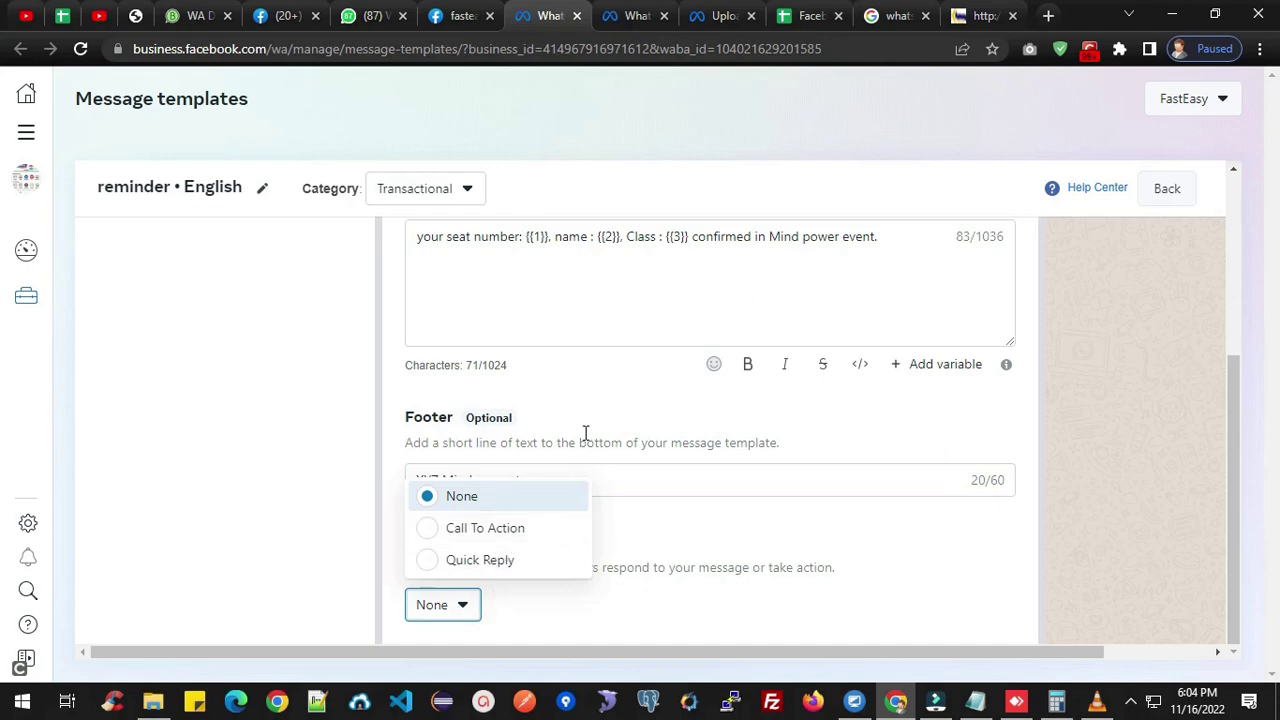
Set the template buttons to Call To Action, adding a Call phone number button.
{"action": "left_click", "coordinate": [516, 532]}
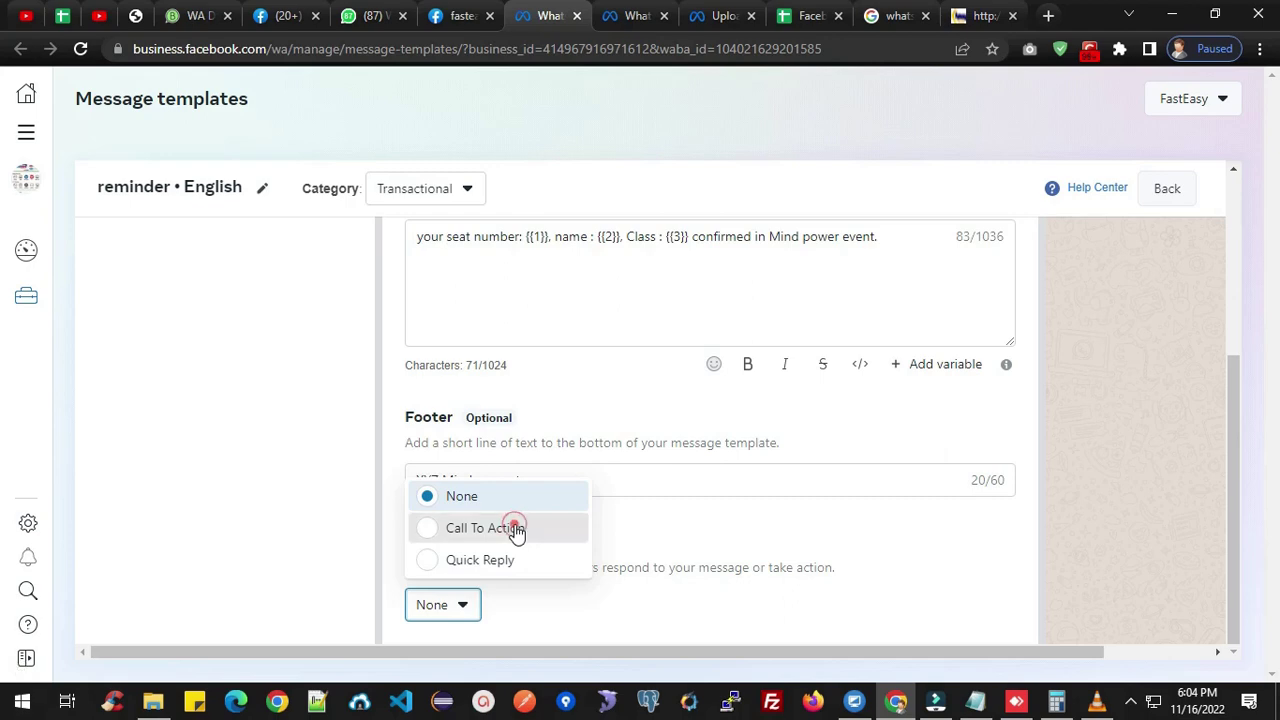
{"action": "scroll", "coordinate": [623, 517], "scroll_direction": "down", "scroll_amount": 2}
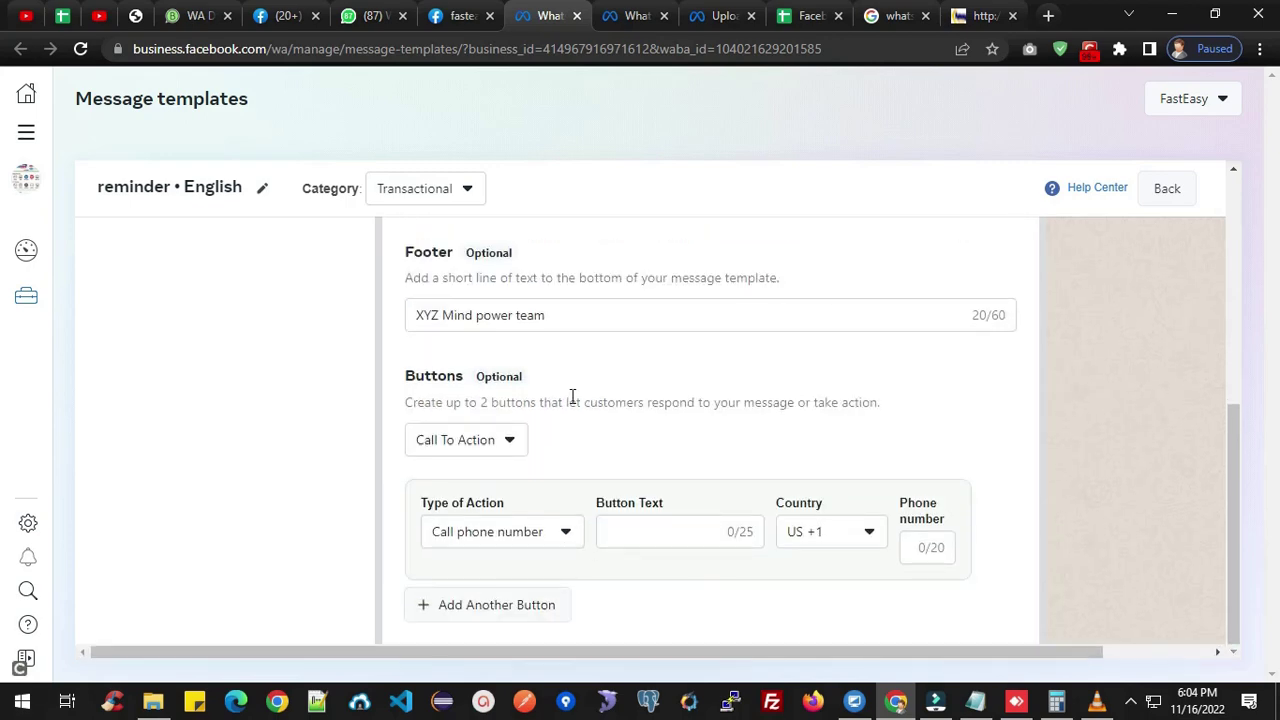
{"action": "scroll", "coordinate": [571, 397], "scroll_direction": "up", "scroll_amount": 3}
{"action": "left_click", "coordinate": [750, 421]}
{"action": "left_click", "coordinate": [496, 400]}
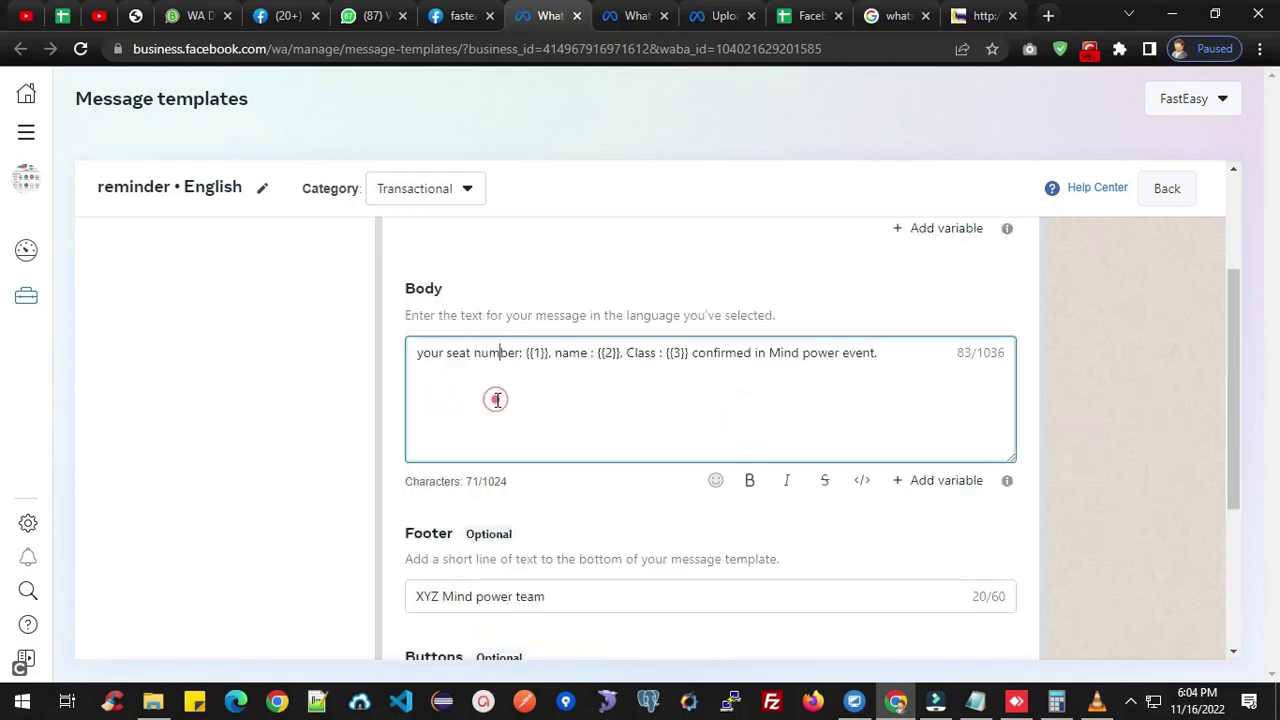
Append 'reply with' to the end of the body, dropping the mistyped 'come'.
{"action": "left_click", "coordinate": [885, 353]}
{"action": "type", "text": "reply with "}
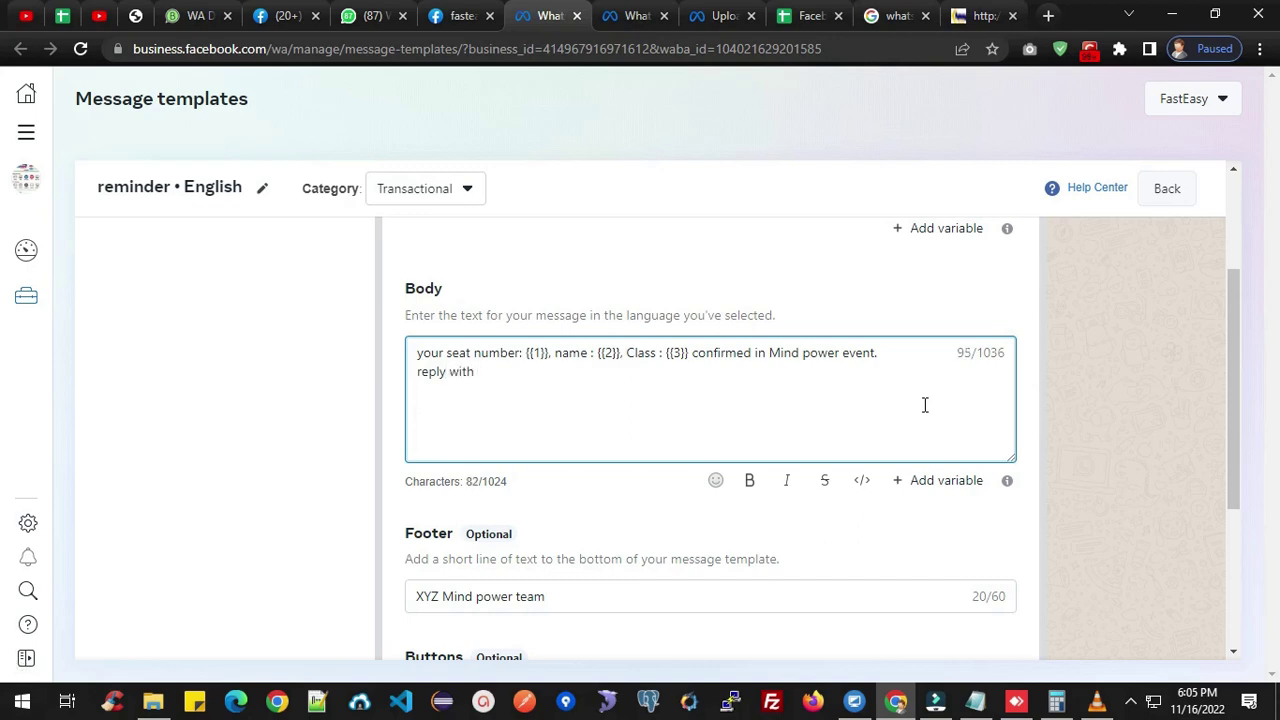
{"action": "type", "text": "come"}
{"action": "key", "text": "BackSpace"}
{"action": "key", "text": "BackSpace"}
{"action": "key", "text": "BackSpace"}
{"action": "key", "text": "BackSpace"}
{"action": "key", "text": "BackSpace"}
{"action": "key", "text": "BackSpace"}
{"action": "key", "text": "BackSpace"}
{"action": "key", "text": "BackSpace"}
{"action": "key", "text": "BackSpace"}
{"action": "key", "text": "BackSpace"}
{"action": "key", "text": "BackSpace"}
{"action": "key", "text": "BackSpace"}
{"action": "key", "text": "BackSpace"}
{"action": "key", "text": "BackSpace"}
{"action": "key", "text": "BackSpace"}
{"action": "scroll", "coordinate": [910, 420], "scroll_direction": "down", "scroll_amount": 3}
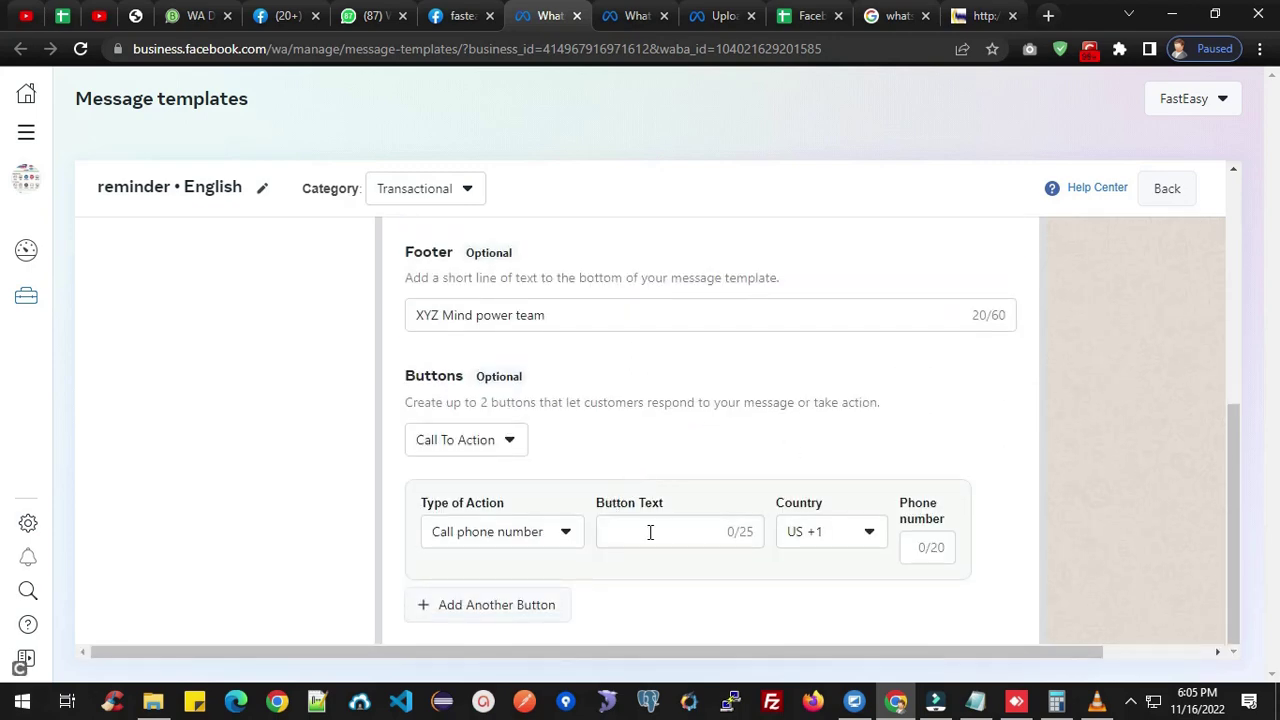
{"action": "left_click", "coordinate": [651, 532]}
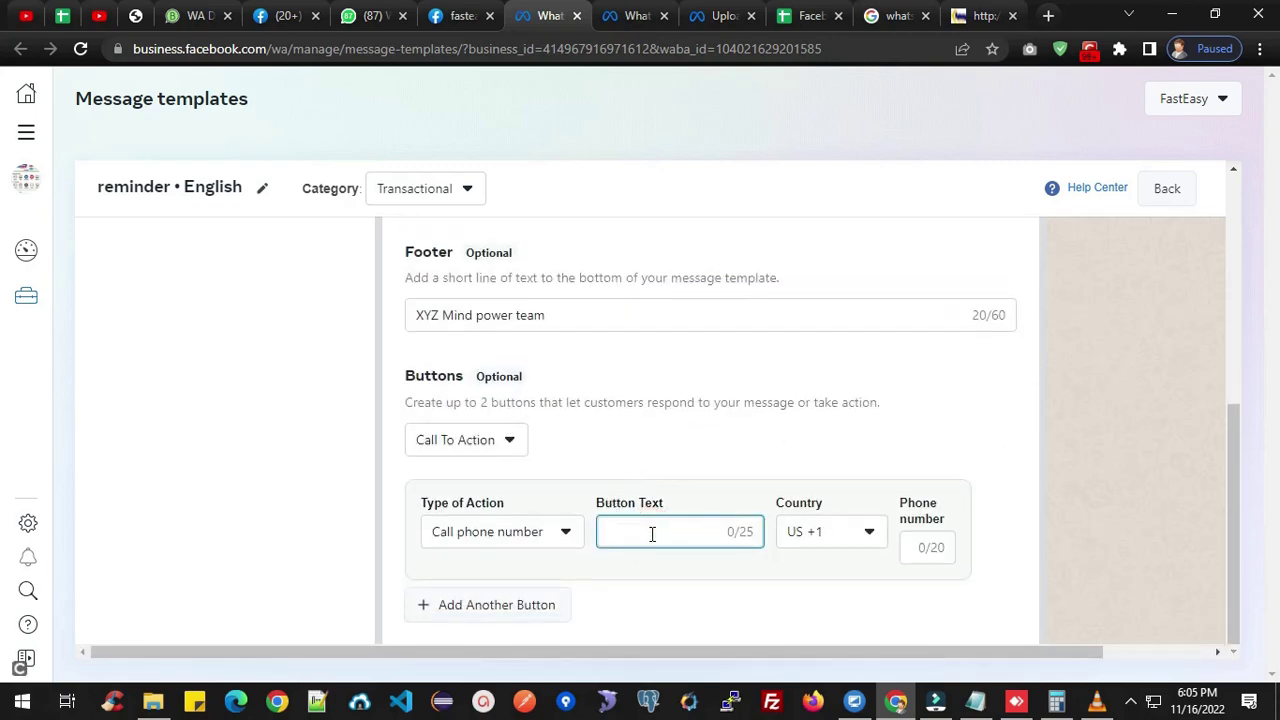
Label the call button 'Call now' with a capital C.
{"action": "type", "text": "call now"}
{"action": "left_click", "coordinate": [614, 531]}
{"action": "key", "text": "BackSpace"}
{"action": "type", "text": "C"}
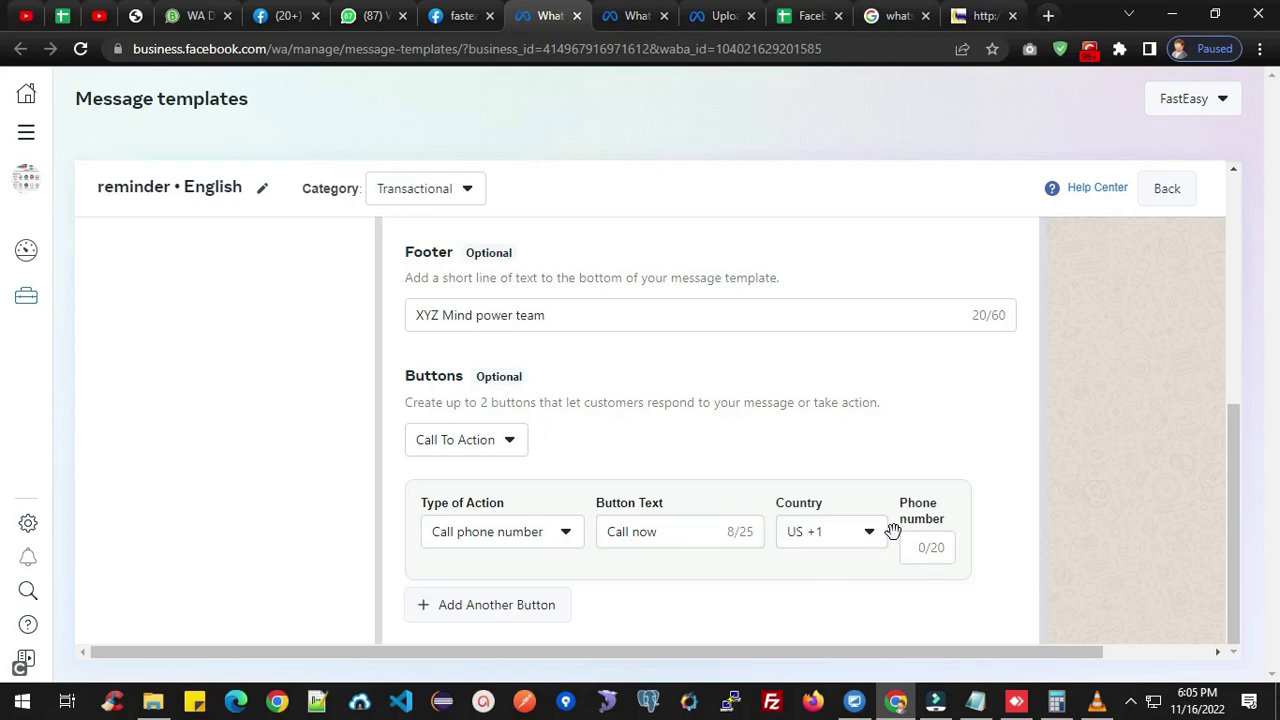
Set the call button's country code to IN +91 and add a second button.
{"action": "left_click", "coordinate": [867, 538]}
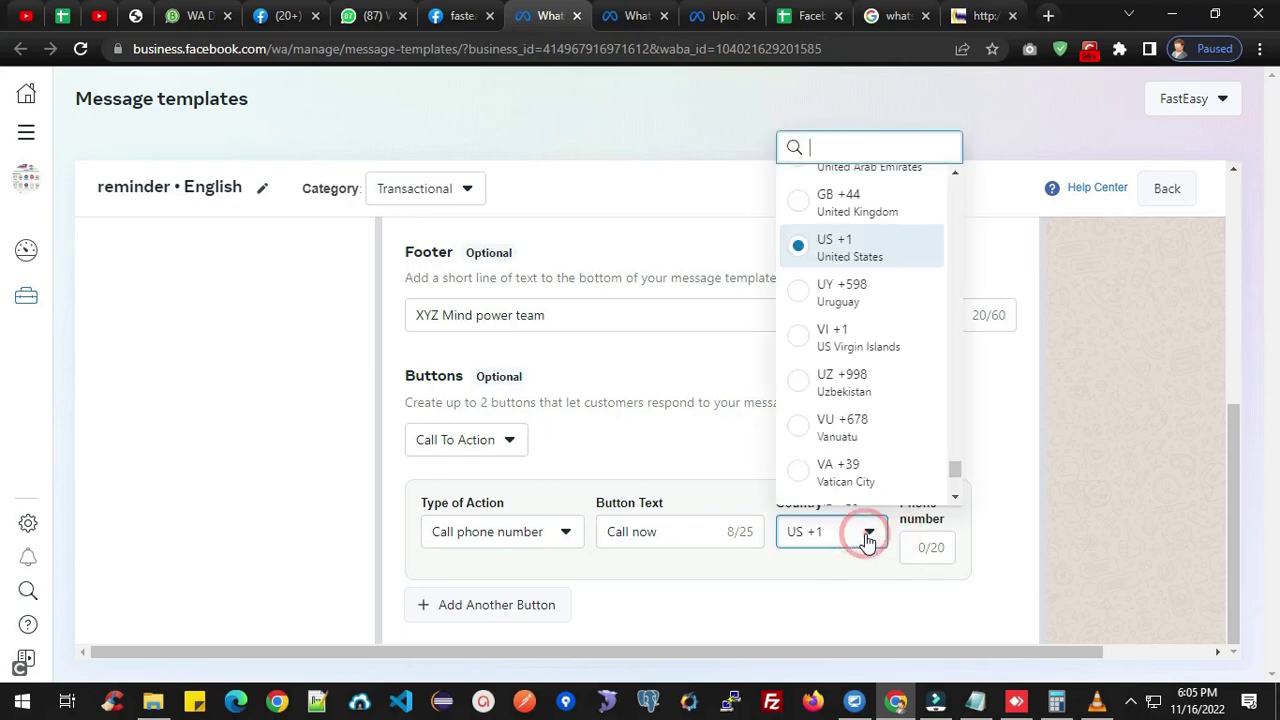
{"action": "left_click", "coordinate": [854, 151]}
{"action": "type", "text": "in"}
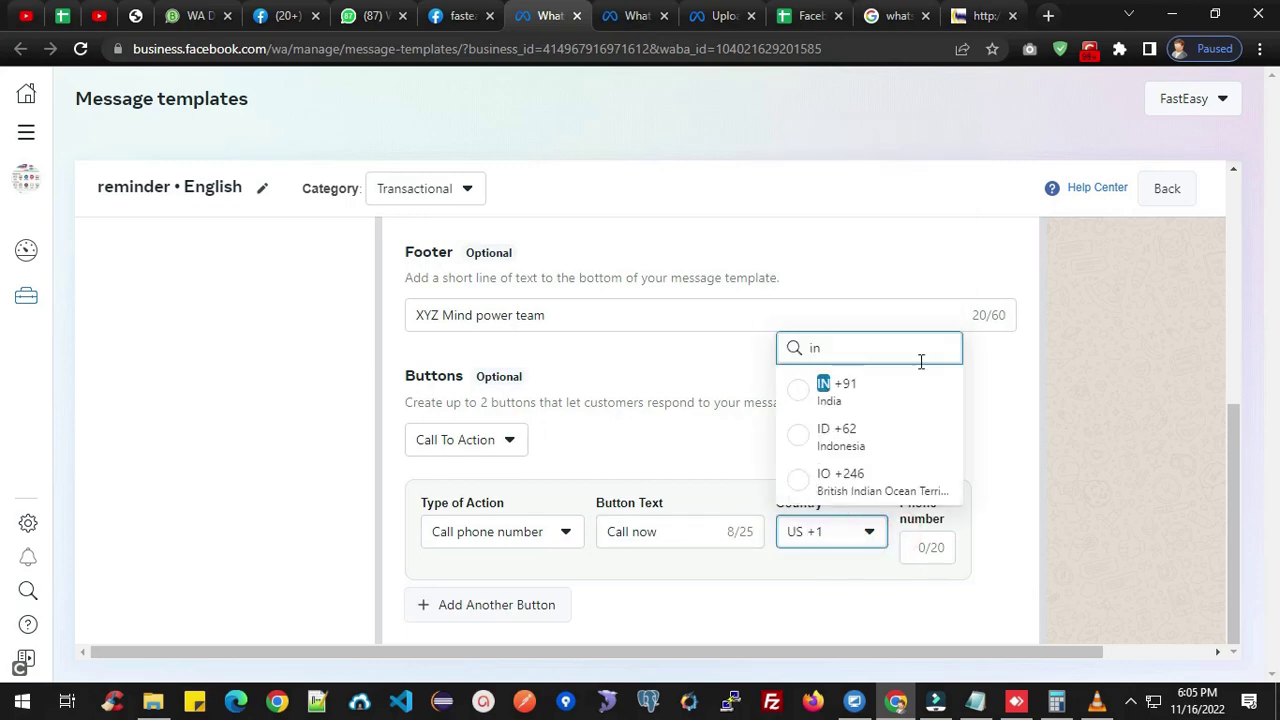
{"action": "left_click", "coordinate": [818, 392]}
{"action": "left_click", "coordinate": [920, 550]}
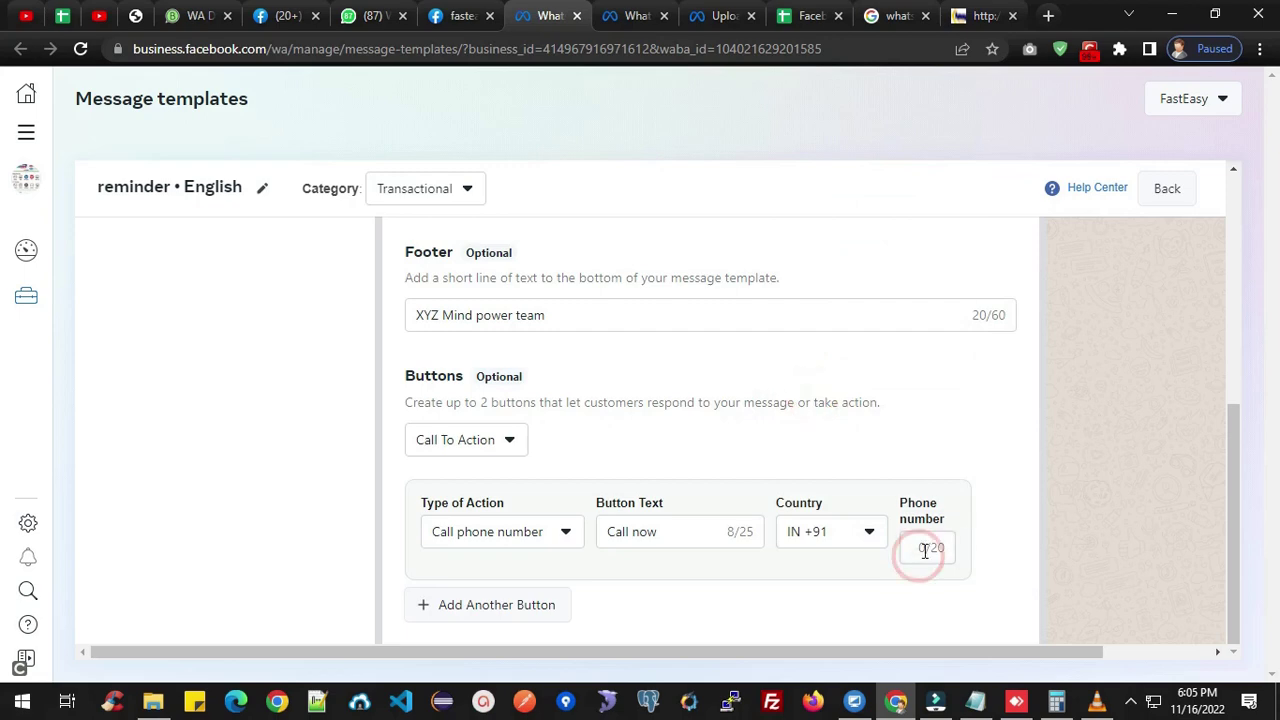
{"action": "left_click", "coordinate": [494, 604]}
{"action": "scroll", "coordinate": [1054, 566], "scroll_direction": "down", "scroll_amount": 1}
Enter the business phone number for the Call now button, retyping it after a mistake.
{"action": "left_click", "coordinate": [955, 455]}
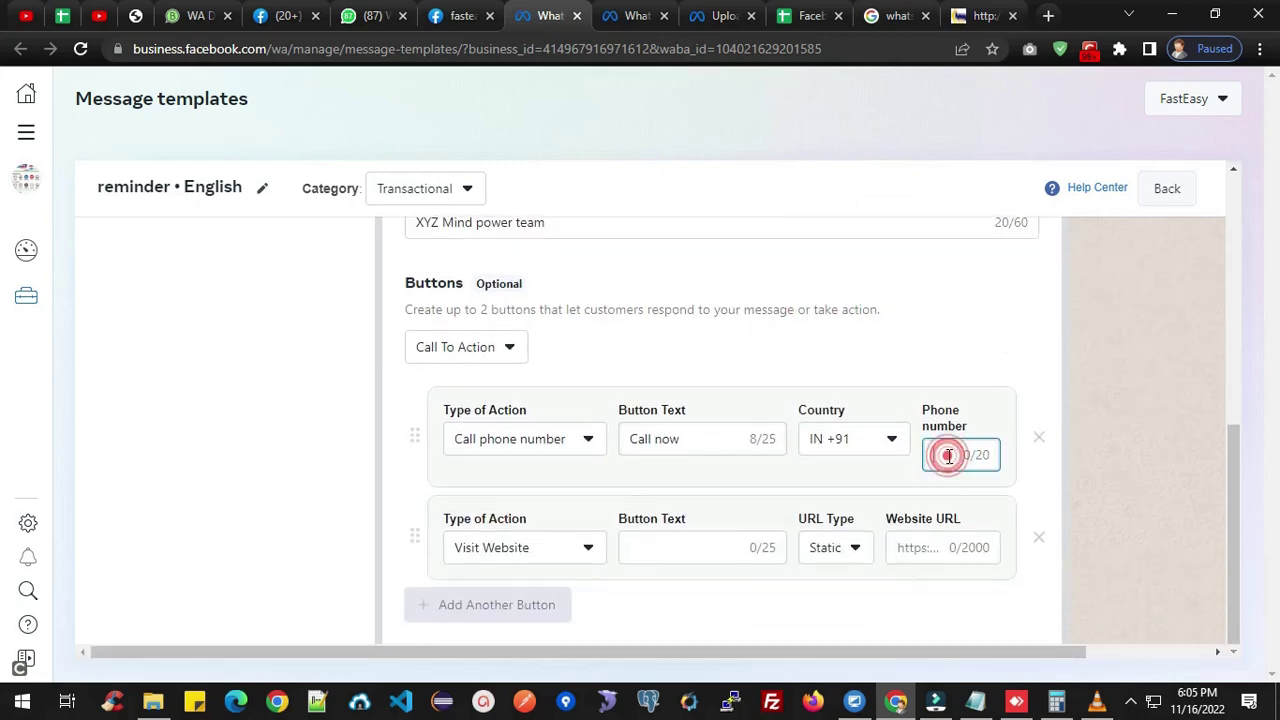
{"action": "left_click", "coordinate": [953, 456]}
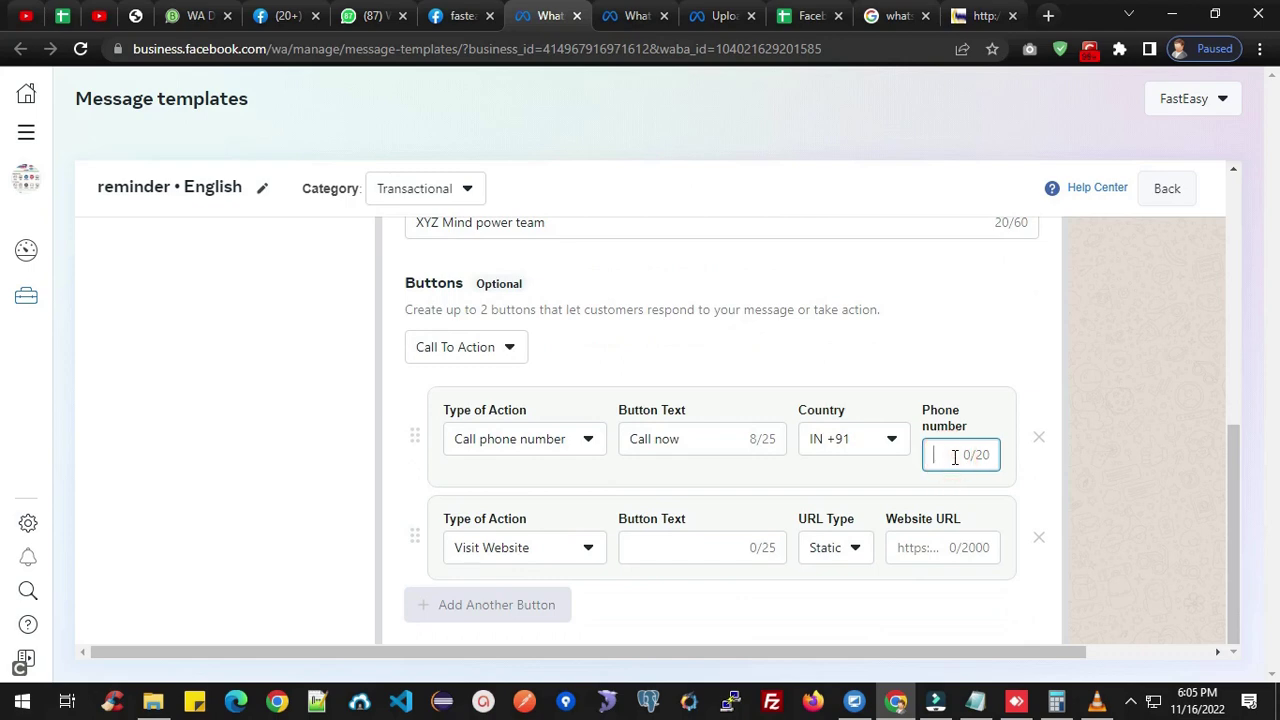
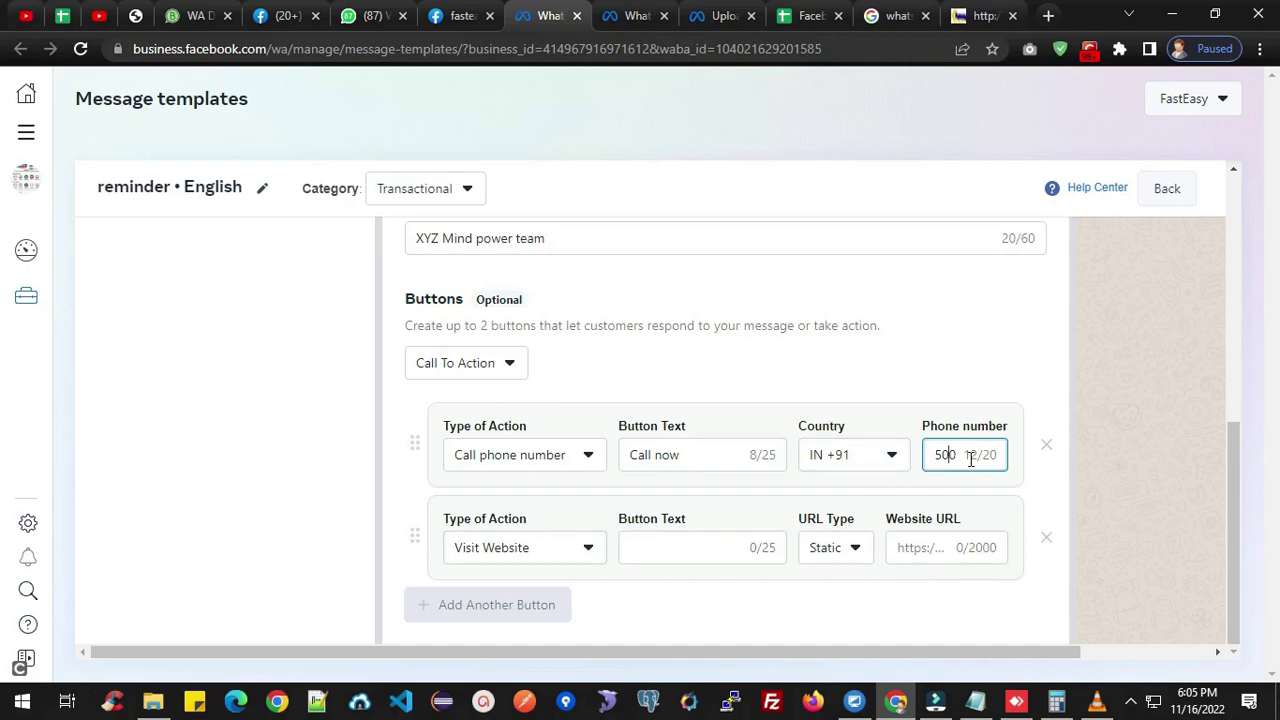
{"action": "key", "text": "Home"}
{"action": "key", "text": "Right"}
{"action": "key", "text": "Home"}
{"action": "key", "text": "Delete"}
{"action": "key", "text": "Delete"}
{"action": "key", "text": "Delete"}
{"action": "key", "text": "Delete"}
{"action": "key", "text": "Delete"}
{"action": "key", "text": "Delete"}
{"action": "key", "text": "Delete"}
{"action": "key", "text": "Delete"}
{"action": "key", "text": "Delete"}
{"action": "key", "text": "Delete"}
{"action": "key", "text": "Delete"}
{"action": "key", "text": "Delete"}
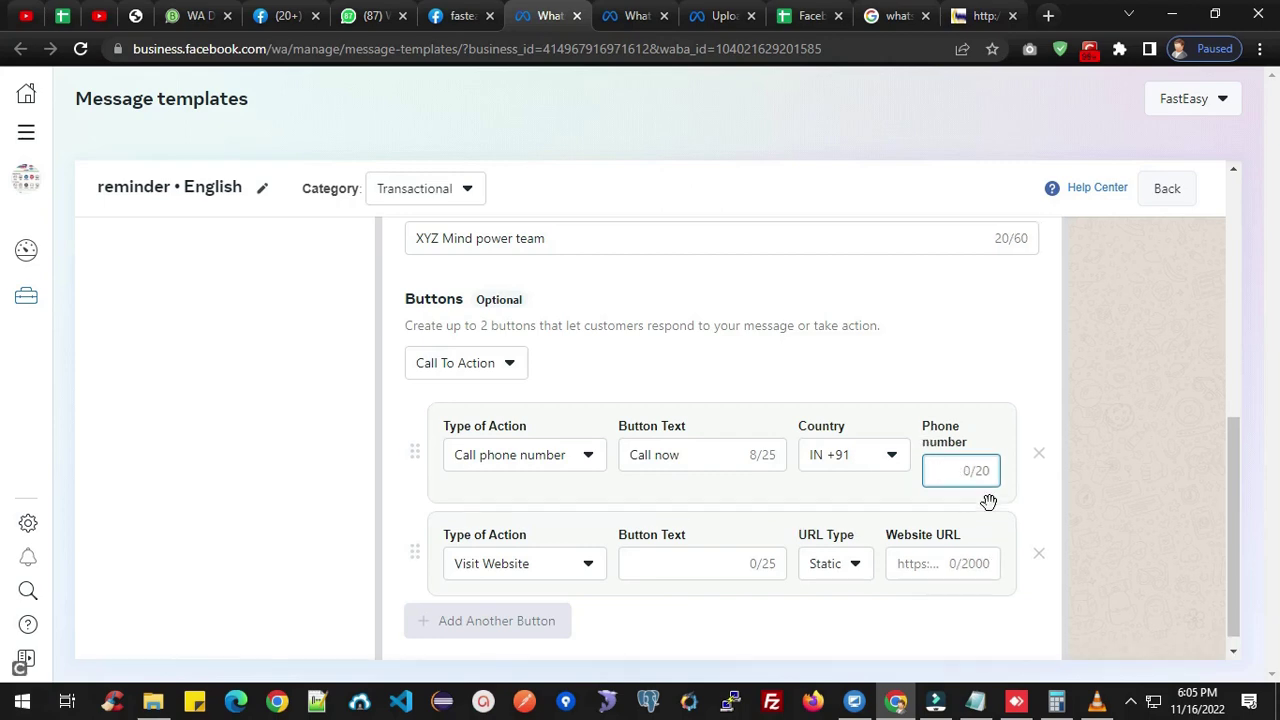
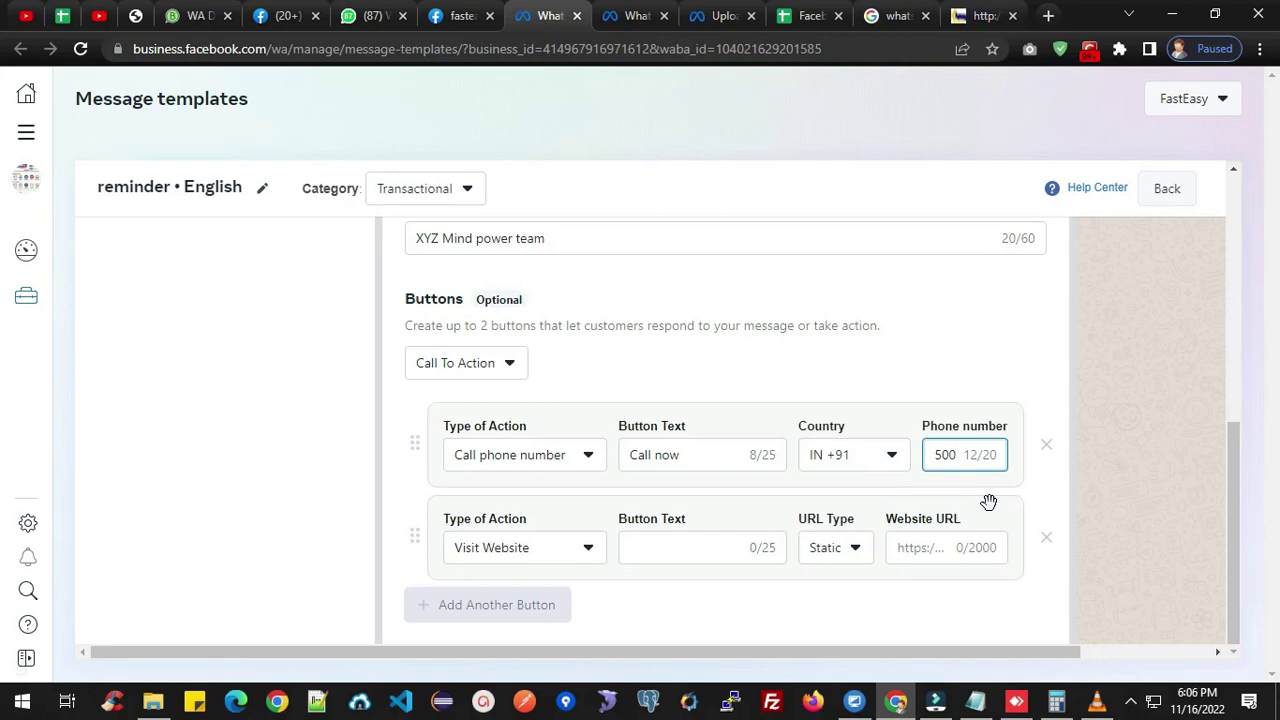
Keep Visit Website as the second button's action and label it 'visit website'.
{"action": "left_click", "coordinate": [589, 548]}
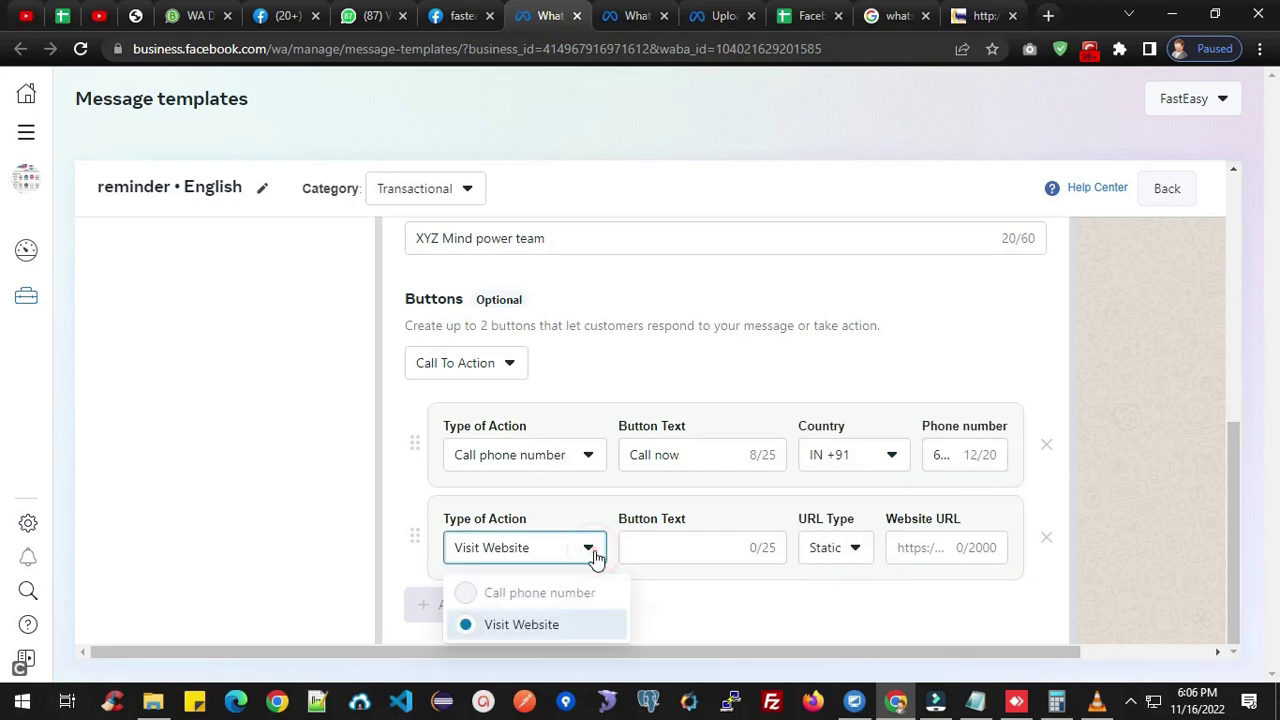
{"action": "left_click", "coordinate": [546, 626]}
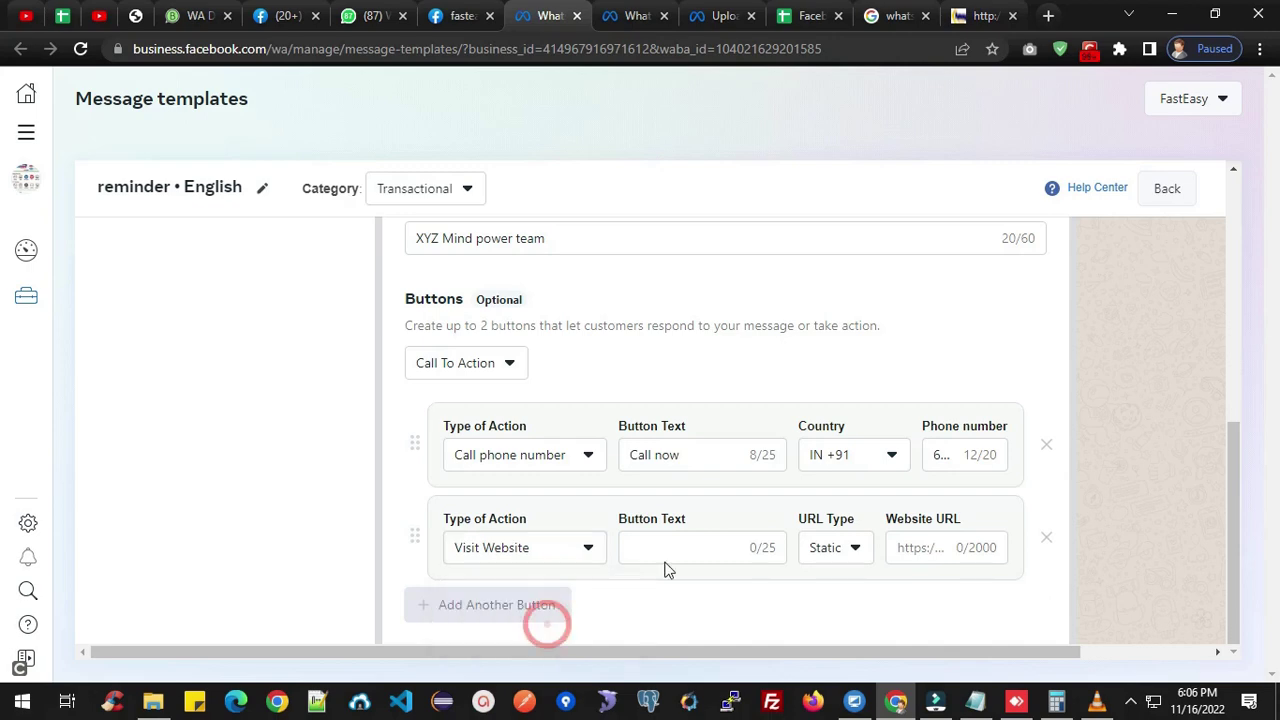
{"action": "left_click", "coordinate": [651, 547]}
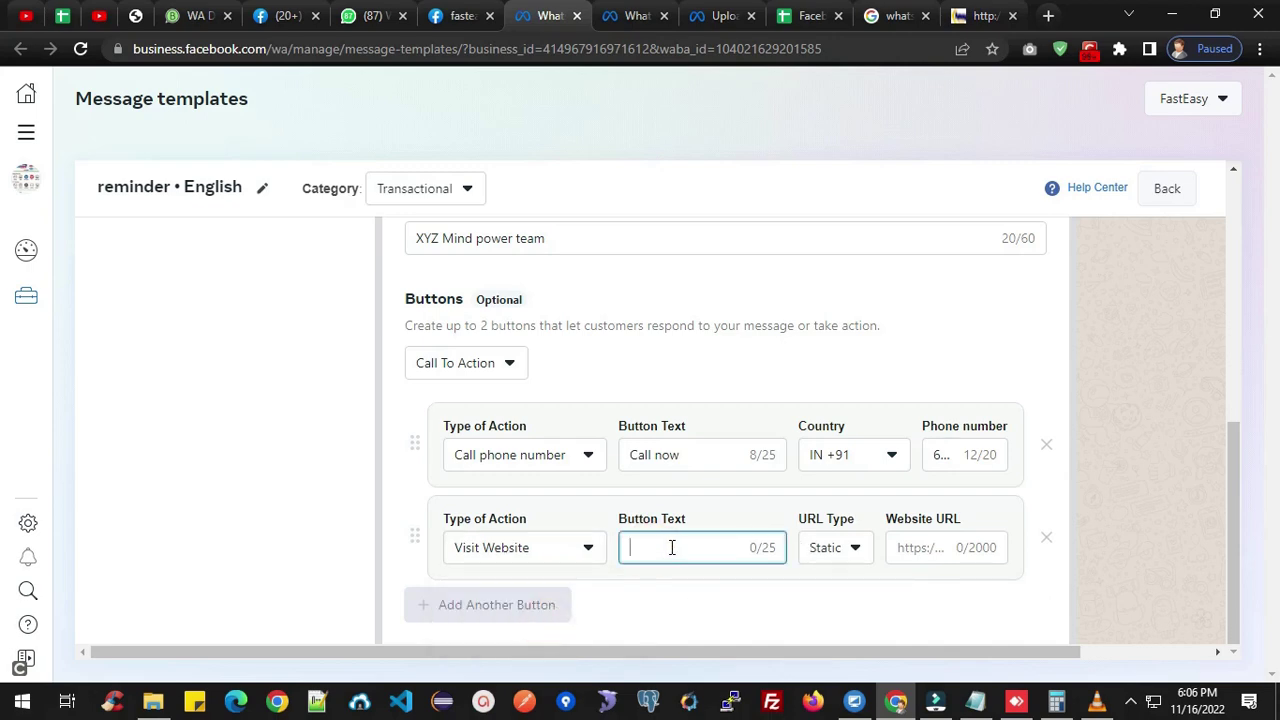
{"action": "type", "text": "visit website"}
{"action": "left_click", "coordinate": [855, 543]}
{"action": "left_click", "coordinate": [864, 593]}
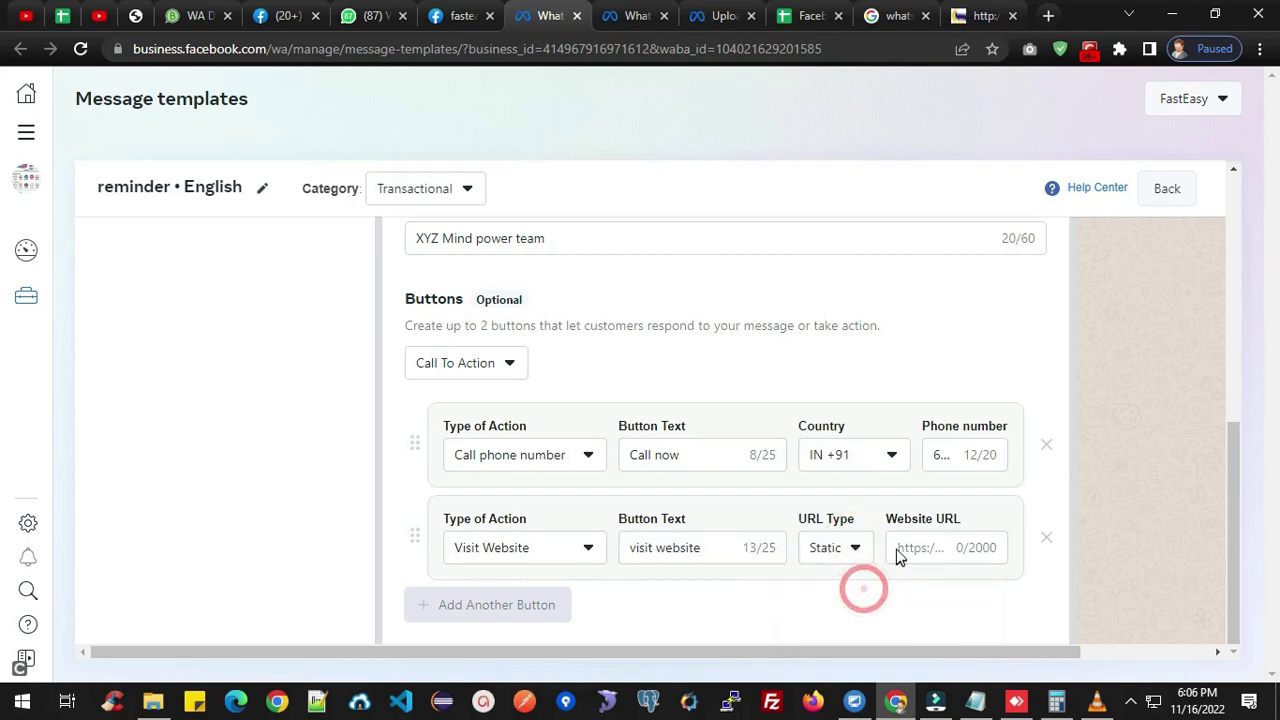
{"action": "left_click", "coordinate": [910, 548]}
{"action": "type", "text": "httsp"}
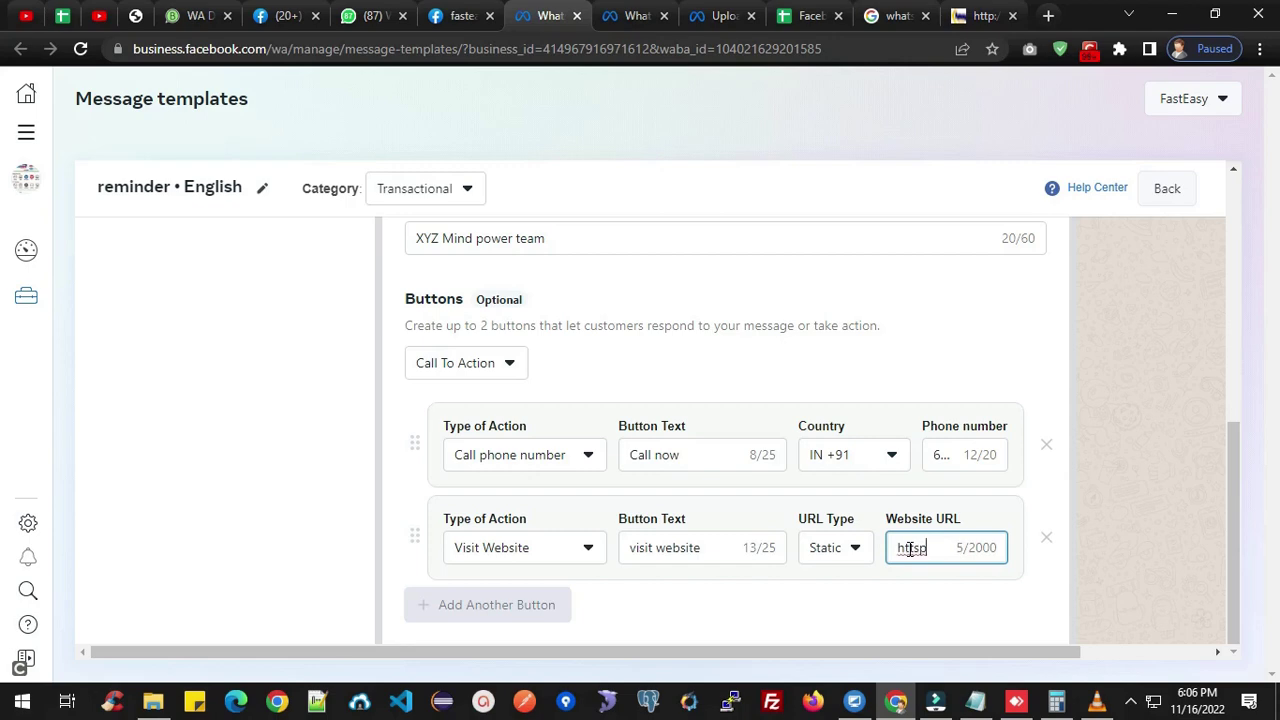
{"action": "key", "text": "BackSpace"}
{"action": "key", "text": "BackSpace"}
{"action": "type", "text": "ps://xyztraining.com"}
{"action": "scroll", "coordinate": [895, 465], "scroll_direction": "up", "scroll_amount": 5}
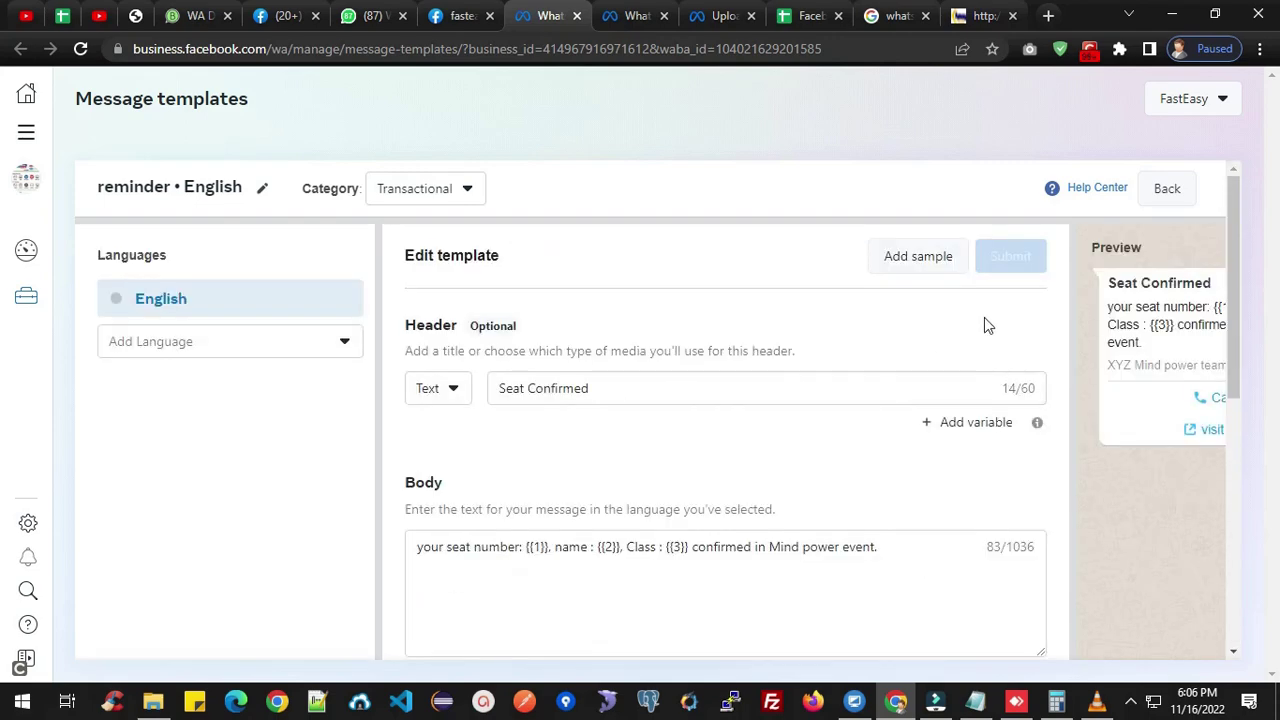
{"action": "scroll", "coordinate": [913, 428], "scroll_direction": "down", "scroll_amount": 1}
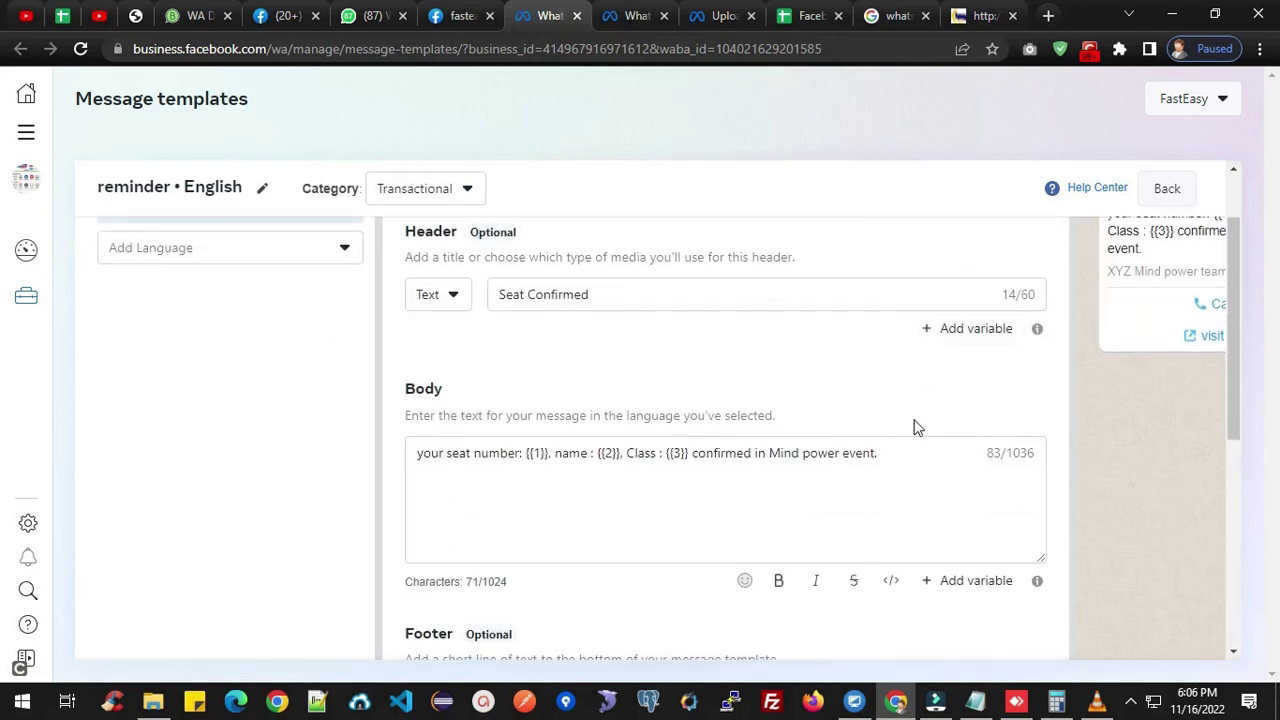
{"action": "scroll", "coordinate": [1009, 480], "scroll_direction": "down", "scroll_amount": 5}
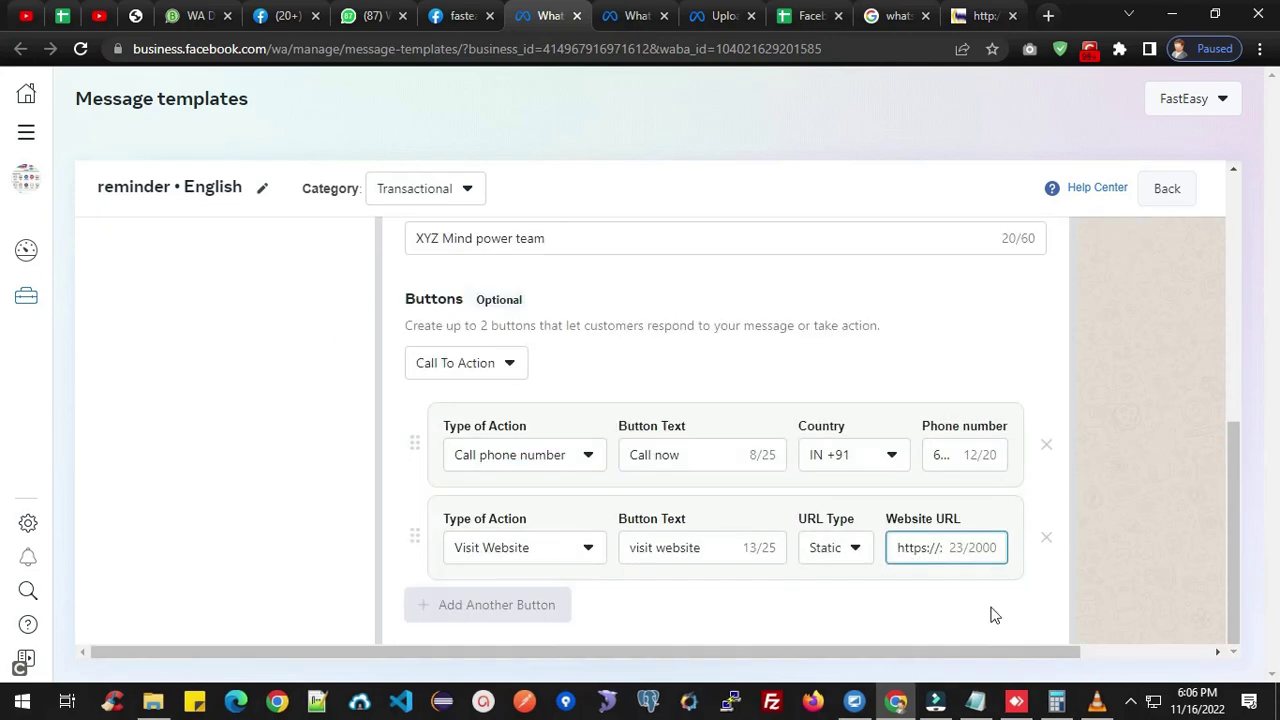
{"action": "left_click_drag", "start_coordinate": [790, 654], "coordinate": [1017, 654]}
{"action": "left_click_drag", "start_coordinate": [1237, 523], "coordinate": [1237, 286]}
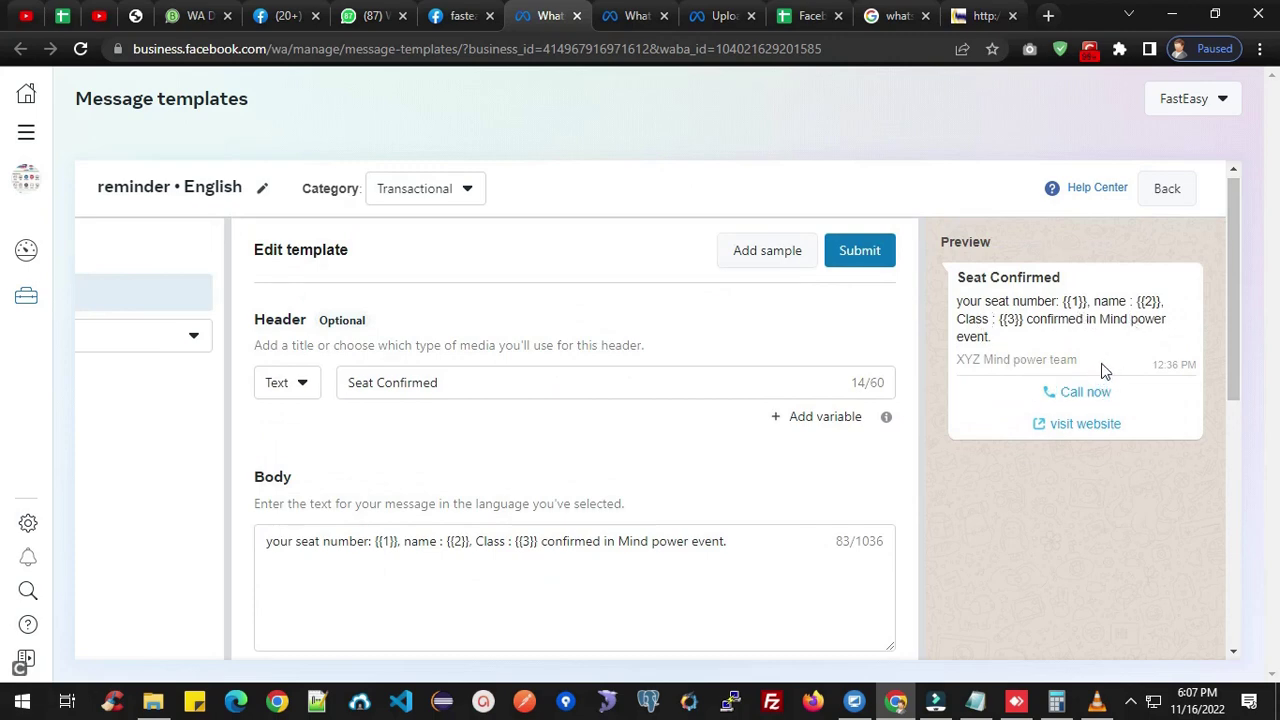
{"action": "scroll", "coordinate": [971, 378], "scroll_direction": "down", "scroll_amount": 1}
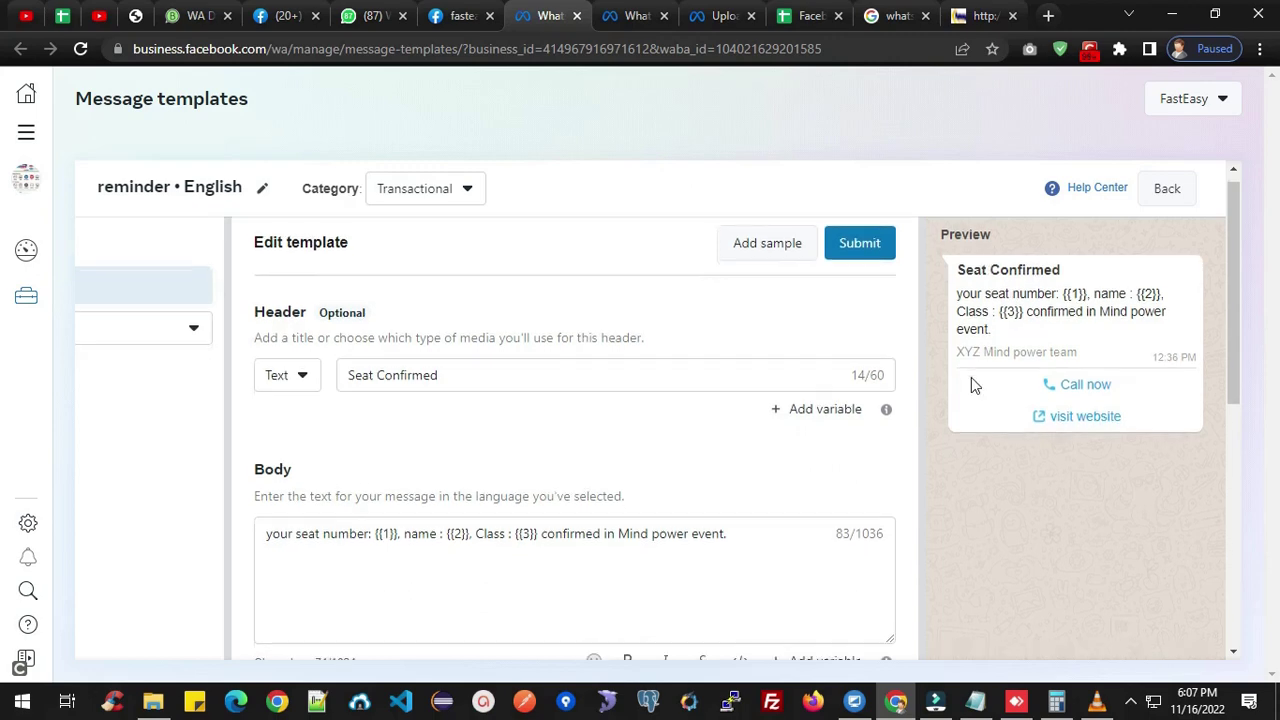
{"action": "scroll", "coordinate": [971, 377], "scroll_direction": "down", "scroll_amount": 5}
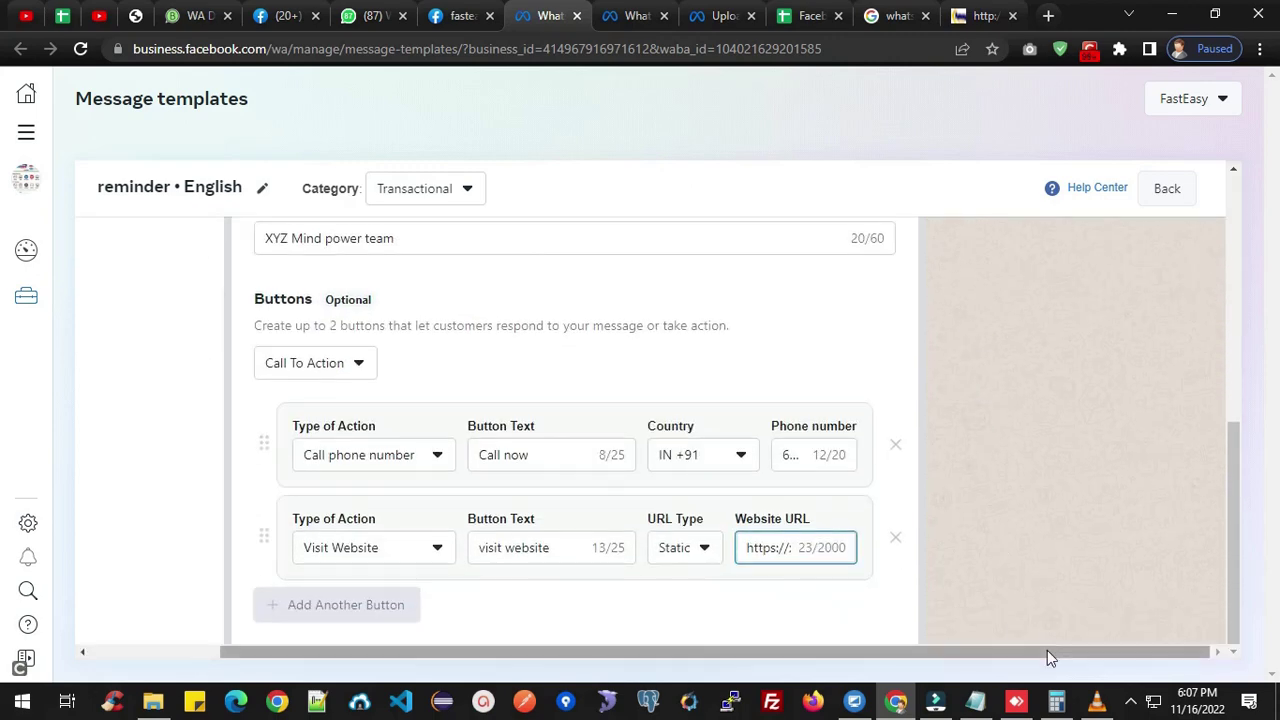
{"action": "left_click_drag", "start_coordinate": [1047, 657], "coordinate": [874, 654]}
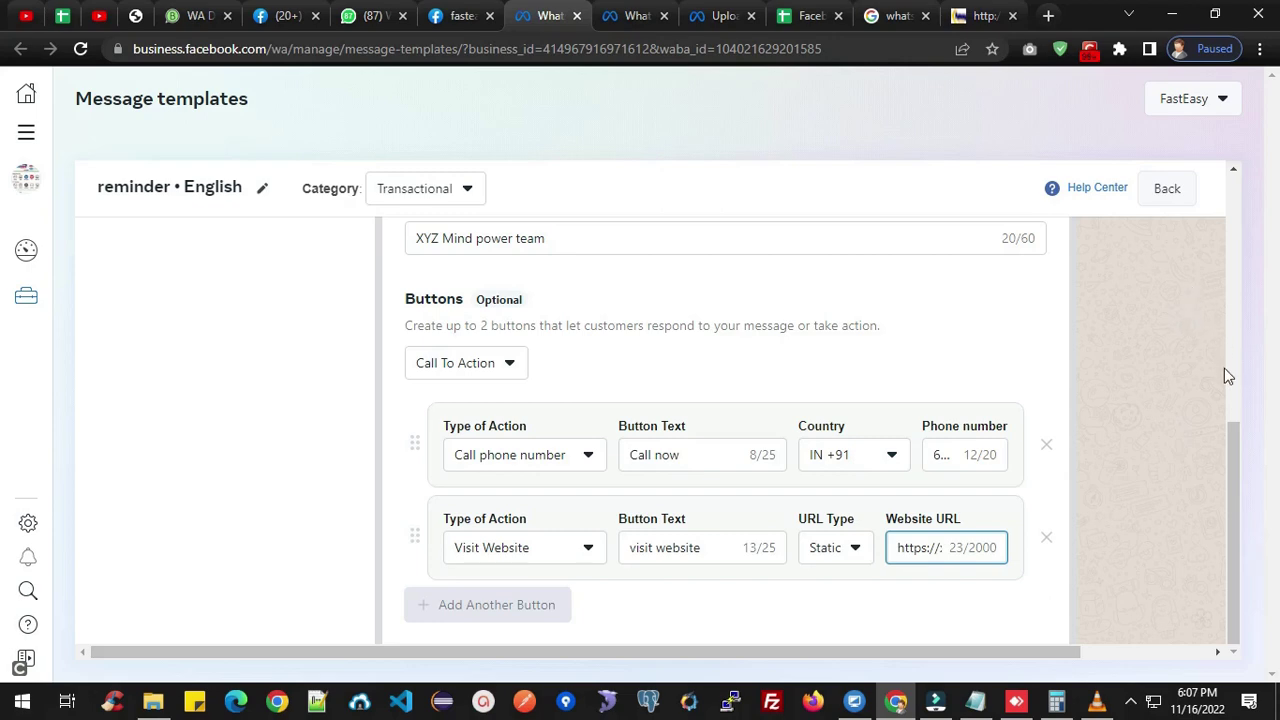
{"action": "scroll", "coordinate": [797, 400], "scroll_direction": "up", "scroll_amount": 6}
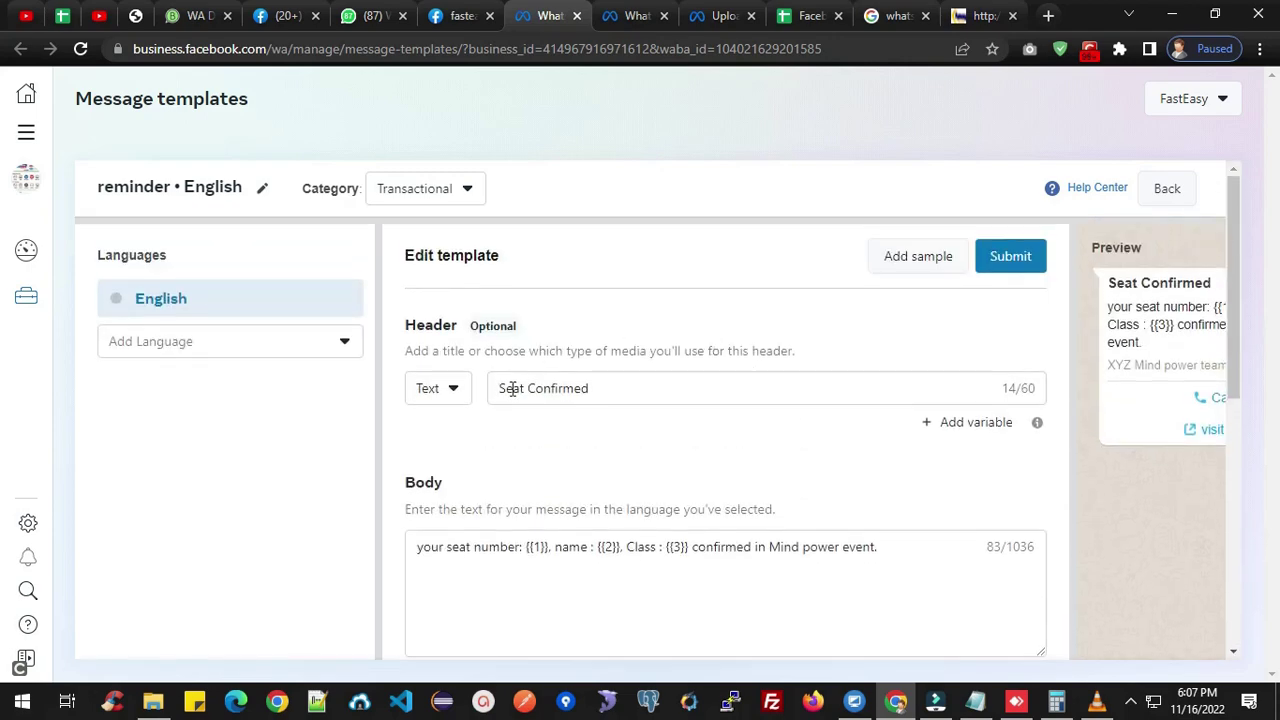
Replace 'Seat' with 'Booking' so the header reads 'Booking Confirmed'.
{"action": "double_click", "coordinate": [518, 388]}
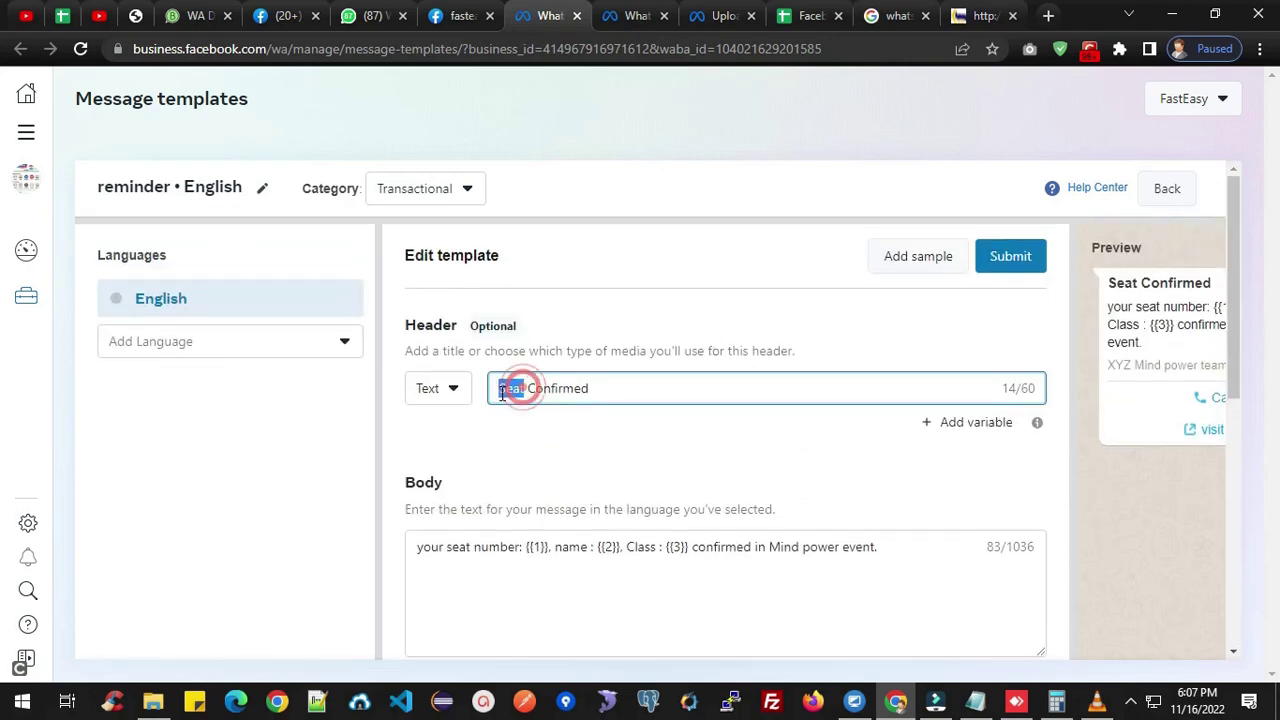
{"action": "left_click", "coordinate": [613, 388]}
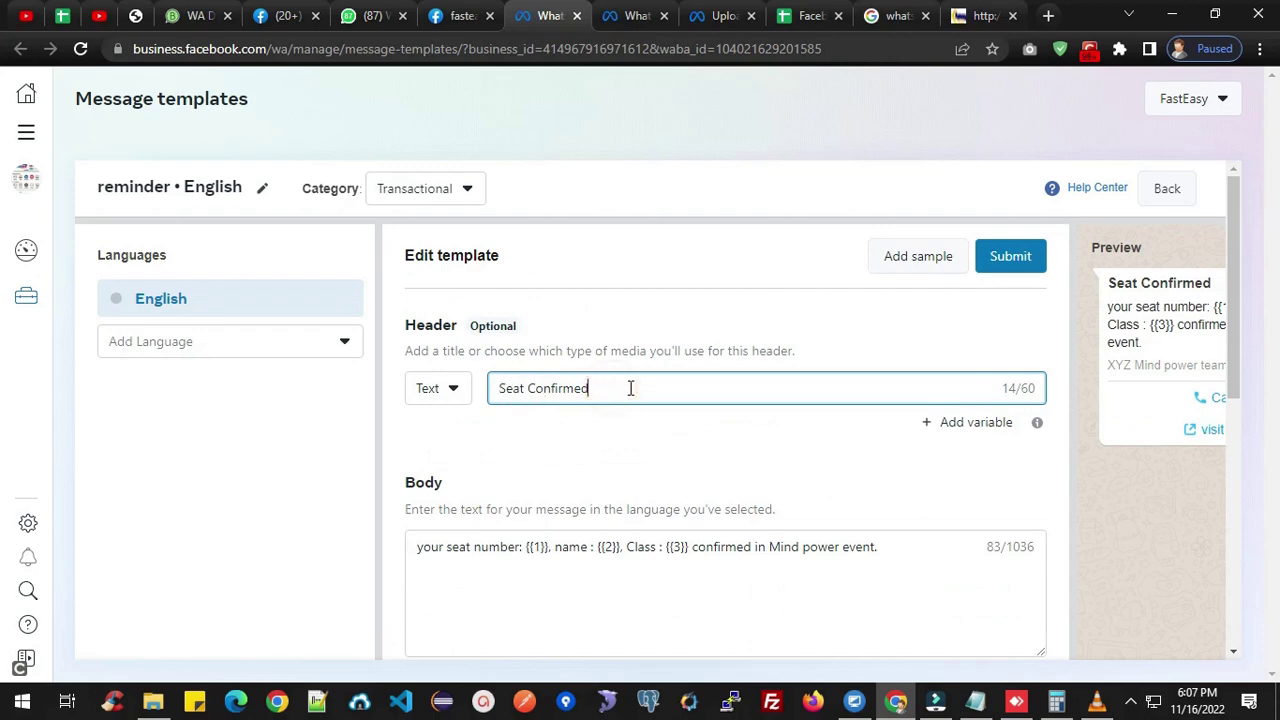
{"action": "double_click", "coordinate": [524, 389]}
{"action": "left_click", "coordinate": [600, 390]}
{"action": "scroll", "coordinate": [594, 407], "scroll_direction": "down", "scroll_amount": 2}
{"action": "scroll", "coordinate": [594, 405], "scroll_direction": "up", "scroll_amount": 2}
{"action": "left_click", "coordinate": [517, 388]}
{"action": "double_click", "coordinate": [510, 389]}
{"action": "type", "text": "Boo"}
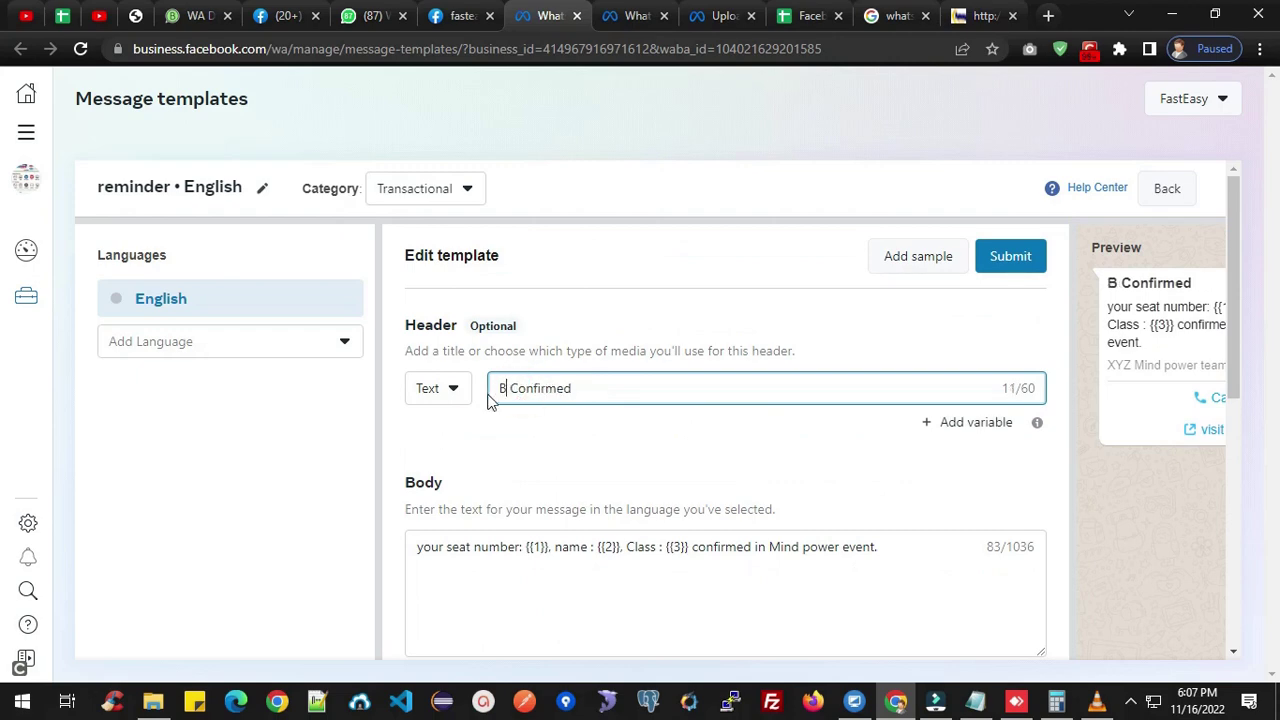
{"action": "type", "text": "king"}
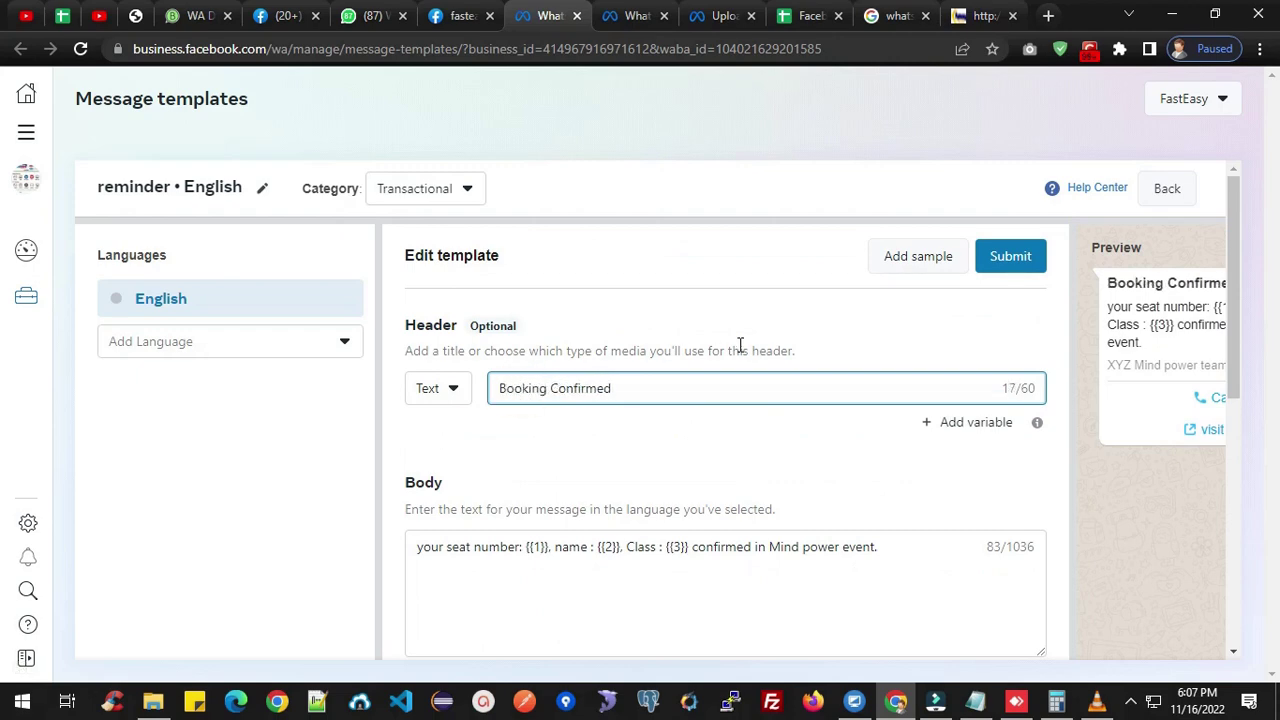
{"action": "left_click", "coordinate": [614, 388]}
{"action": "left_click", "coordinate": [501, 390]}
Review the finished reminder template, then submit it with the English version confirmed.
{"action": "scroll", "coordinate": [911, 404], "scroll_direction": "down", "scroll_amount": 5}
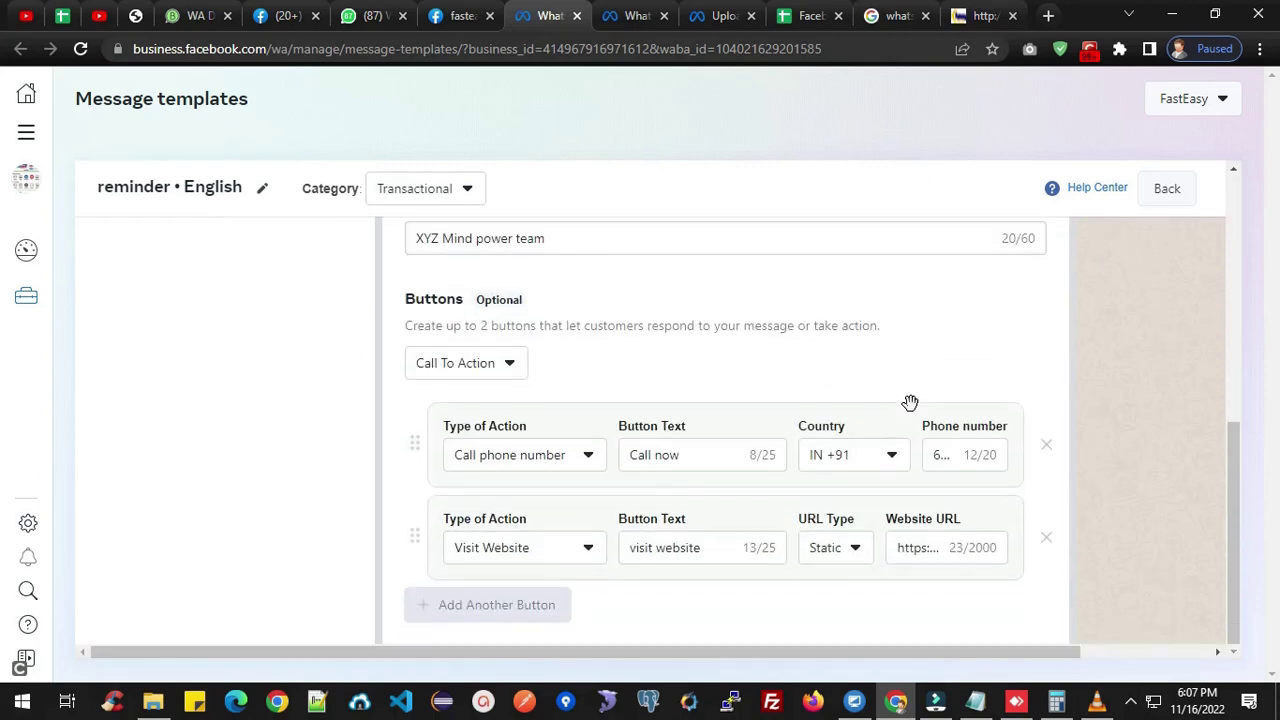
{"action": "left_click_drag", "start_coordinate": [1005, 652], "coordinate": [1190, 655]}
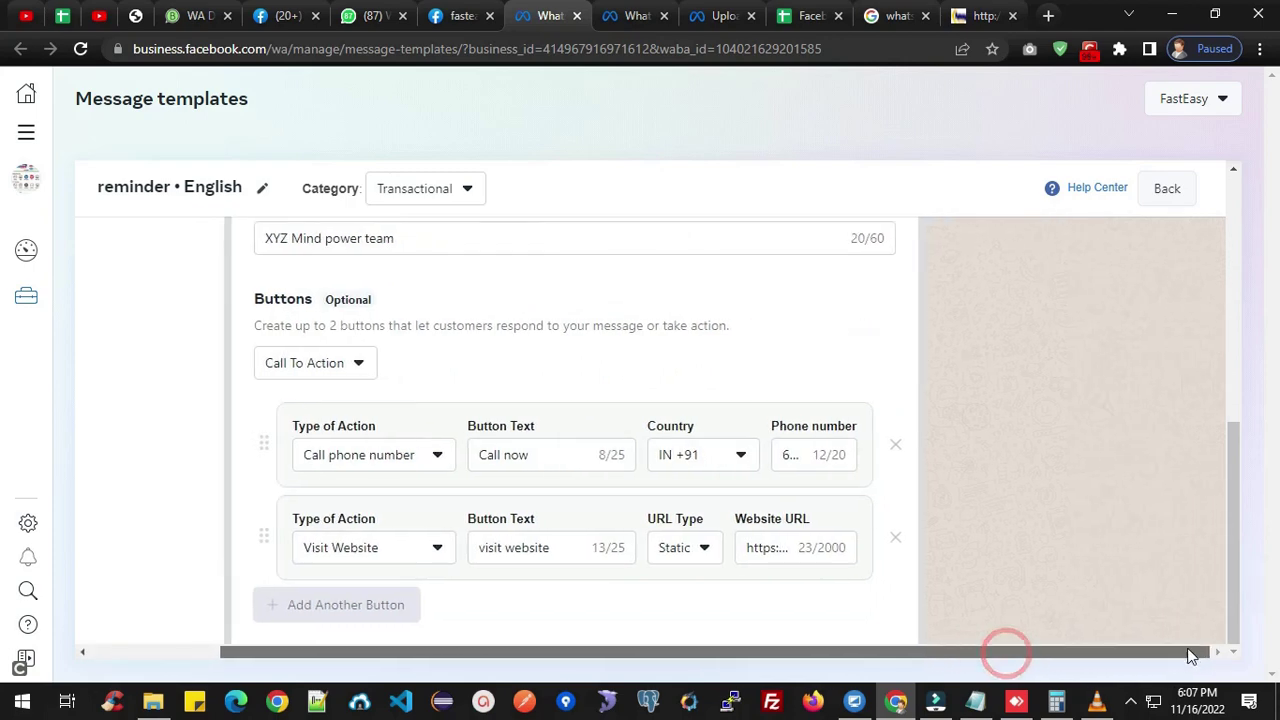
{"action": "left_click_drag", "start_coordinate": [1240, 543], "coordinate": [1260, 374]}
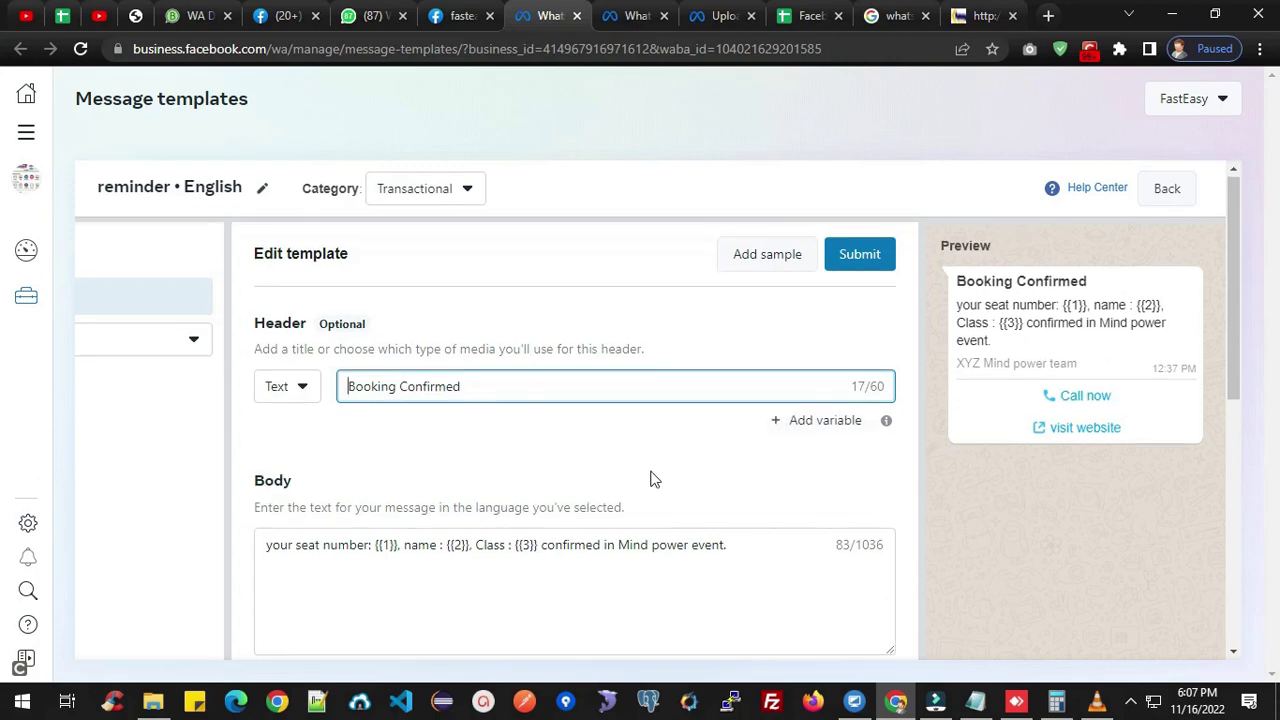
{"action": "scroll", "coordinate": [651, 480], "scroll_direction": "down", "scroll_amount": 2}
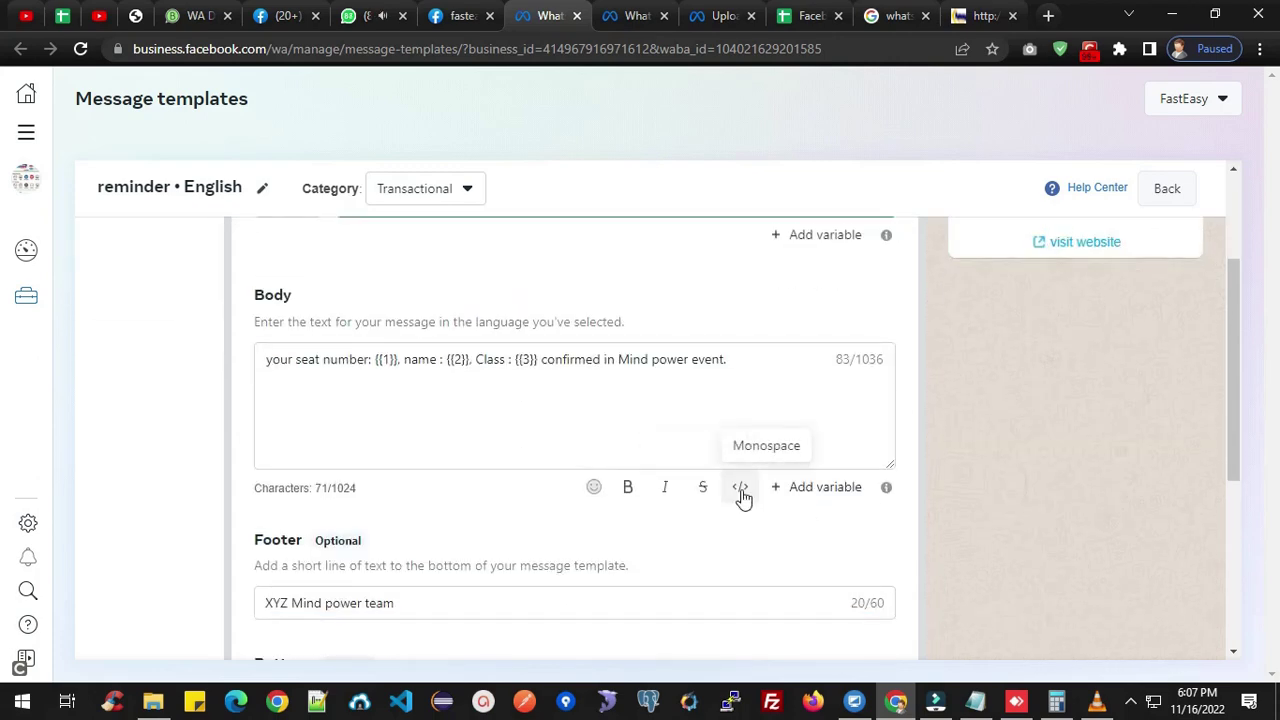
{"action": "mouse_move", "coordinate": [878, 494]}
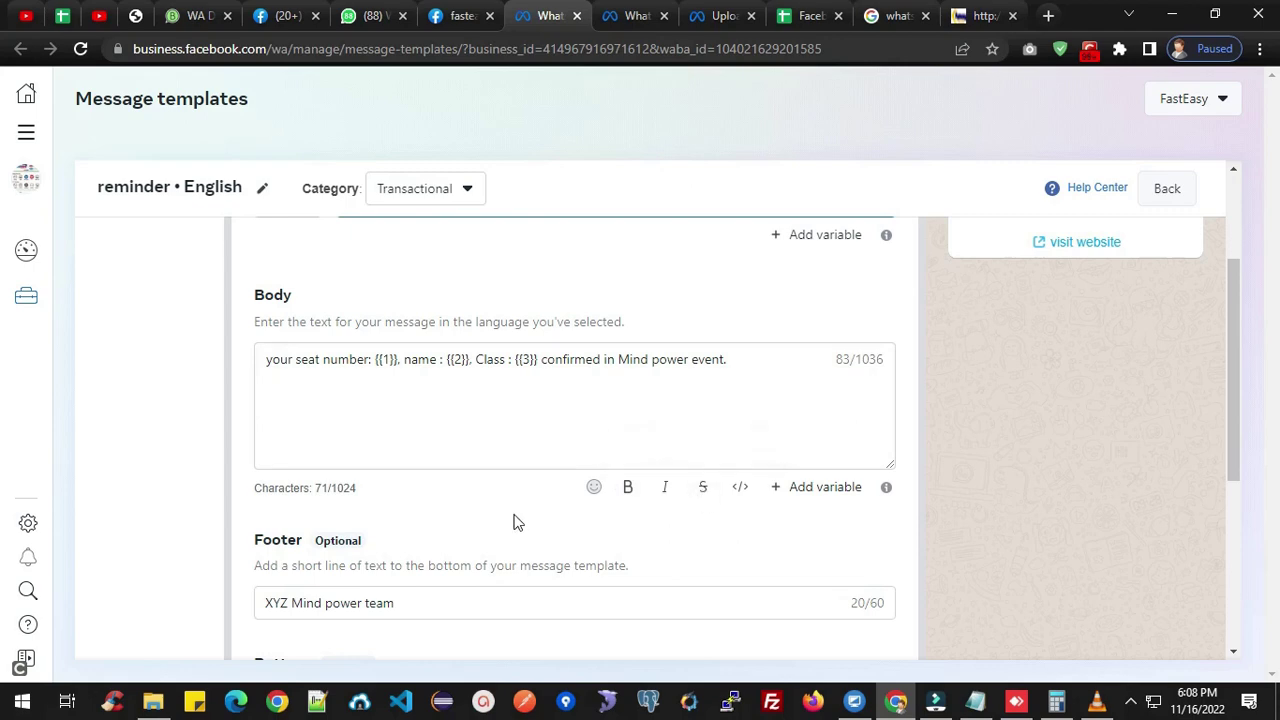
{"action": "scroll", "coordinate": [512, 515], "scroll_direction": "down", "scroll_amount": 4}
{"action": "scroll", "coordinate": [760, 483], "scroll_direction": "up", "scroll_amount": 5}
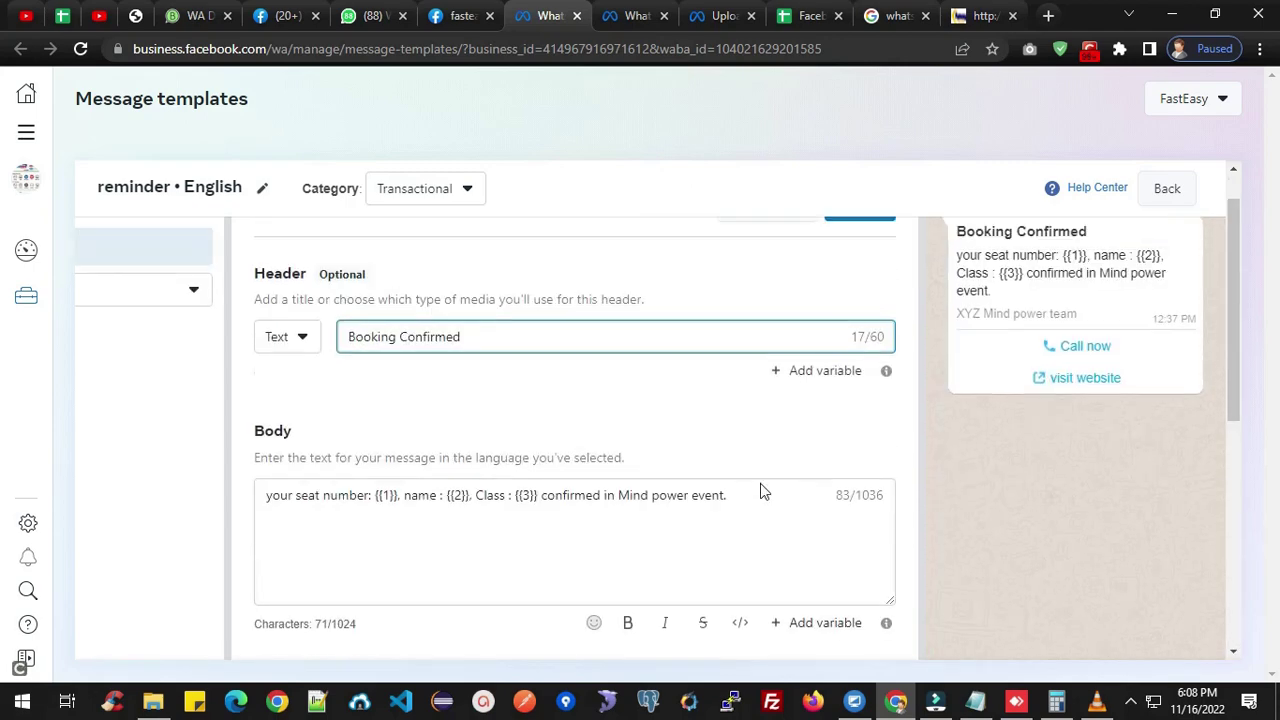
{"action": "left_click", "coordinate": [855, 258]}
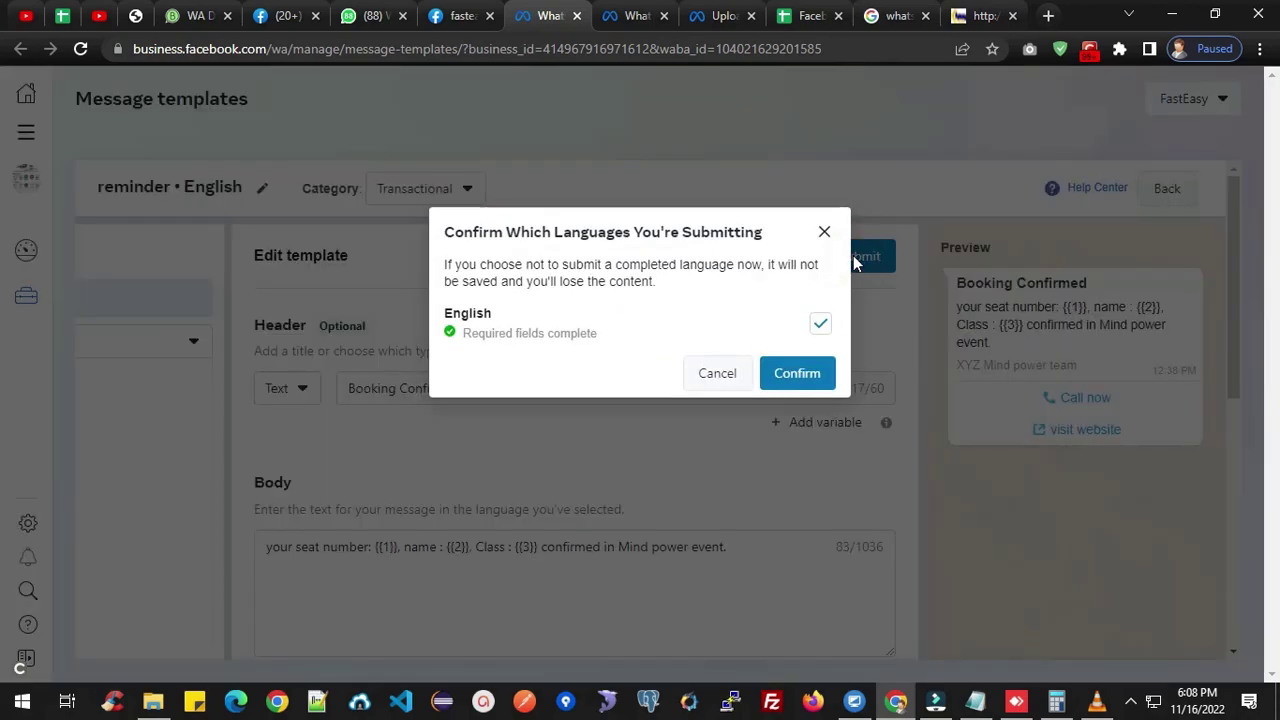
{"action": "left_click", "coordinate": [797, 373]}
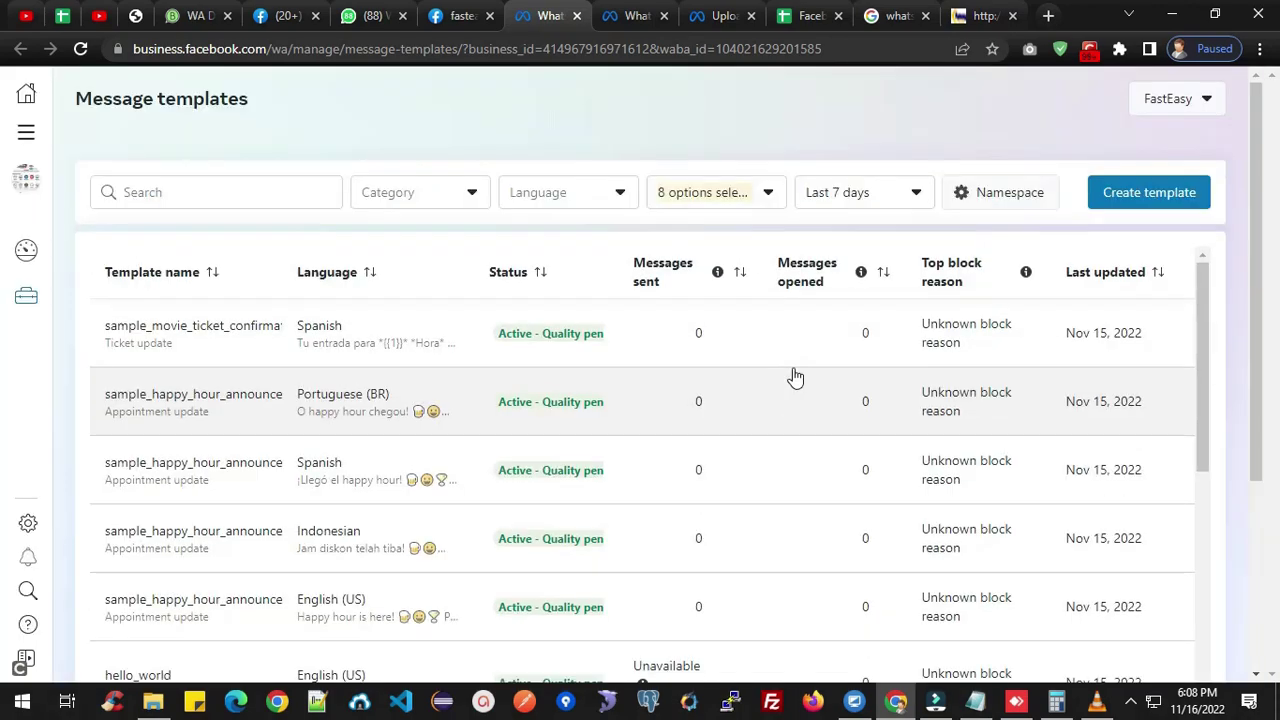